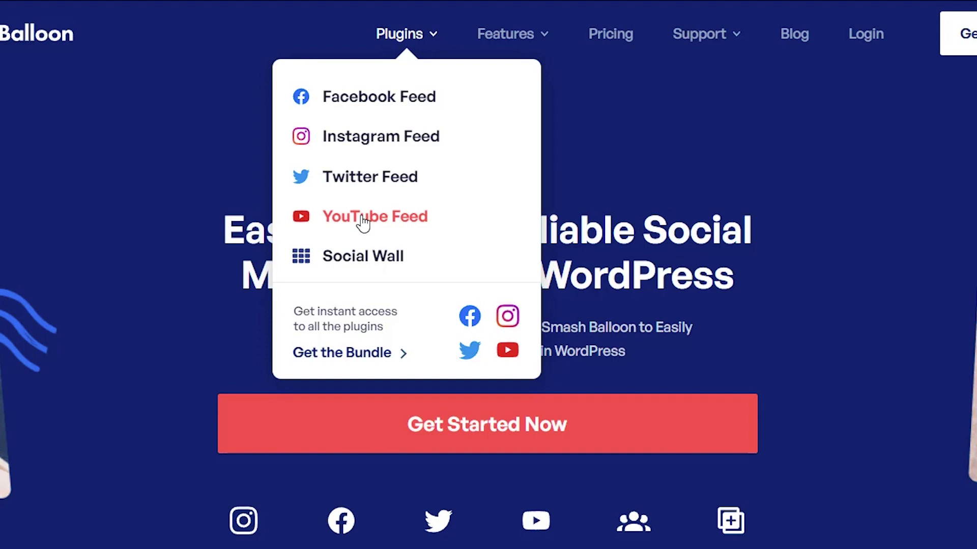
Log into Smash Balloon, download the YouTube Feed Pro Developer zip and select the license key
{"action": "left_click", "coordinate": [362, 223]}
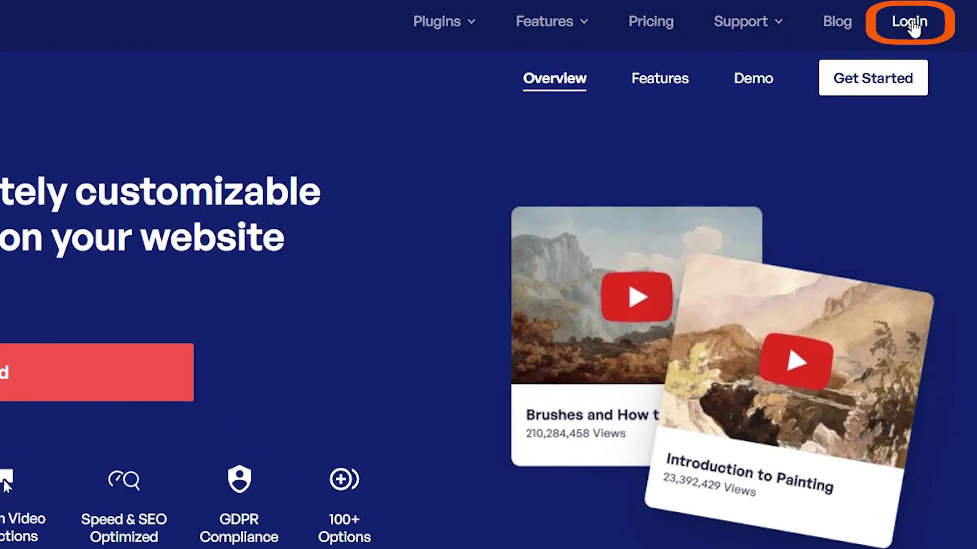
{"action": "left_click", "coordinate": [940, 20]}
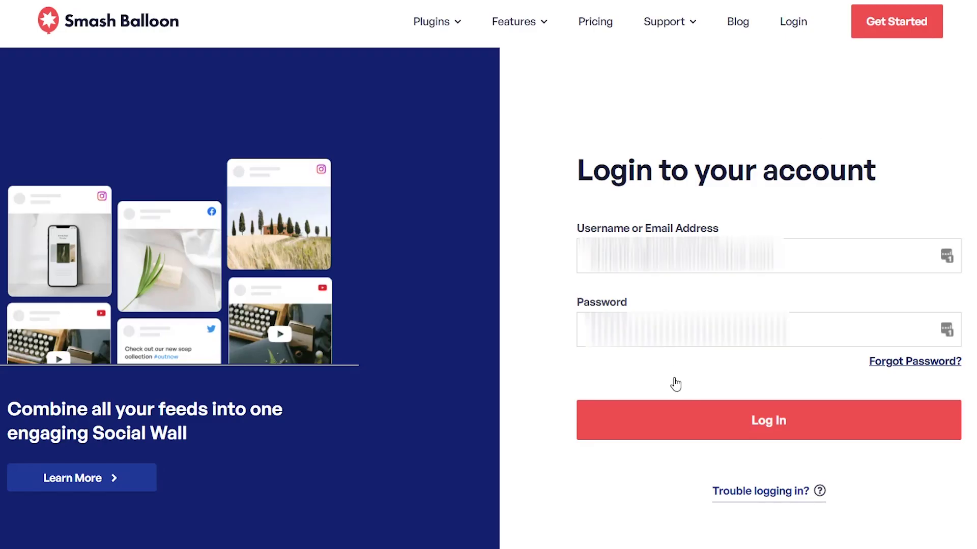
{"action": "left_click", "coordinate": [676, 430]}
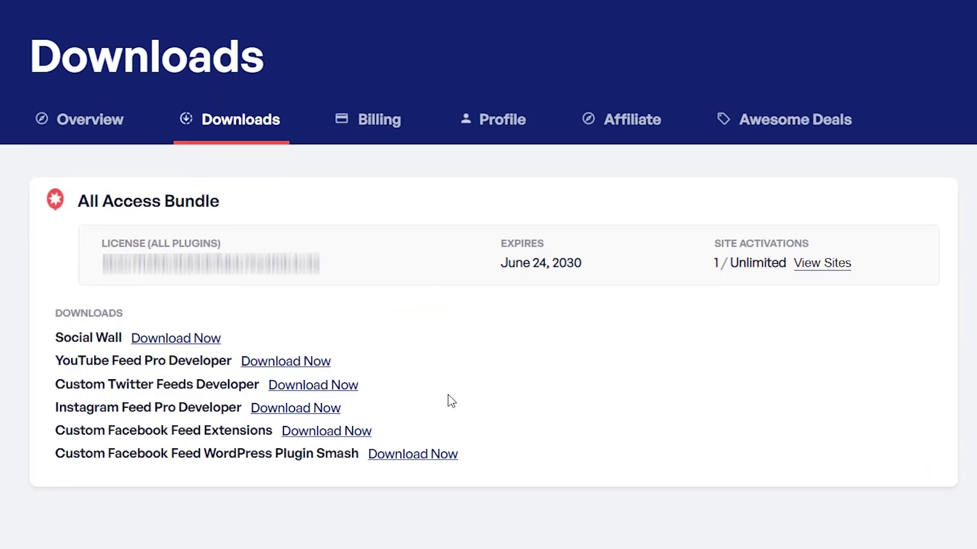
{"action": "left_click", "coordinate": [487, 310]}
{"action": "left_click_drag", "start_coordinate": [320, 265], "coordinate": [104, 256]}
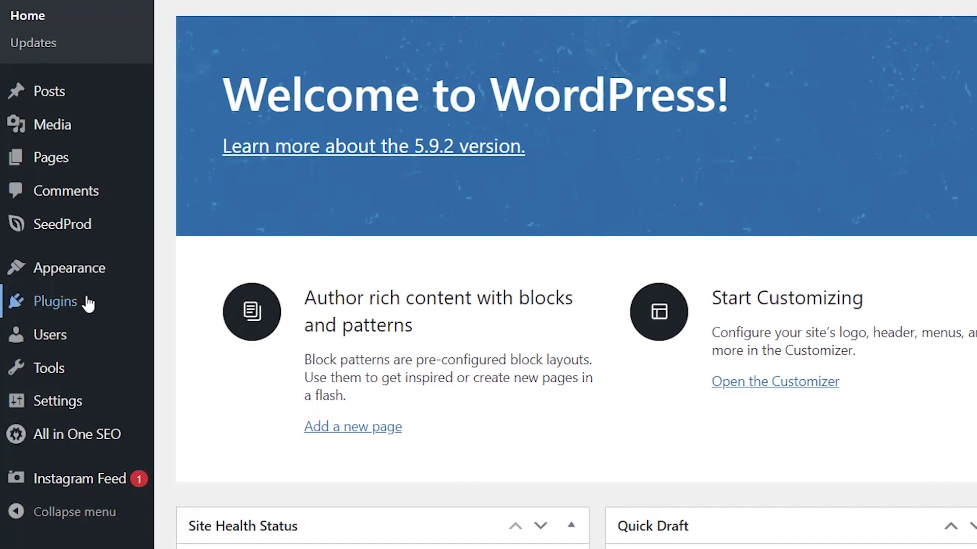
Upload the YouTube Feed Pro Developer zip via Add Plugins > Upload Plugin and install it
{"action": "mouse_move", "coordinate": [48, 300]}
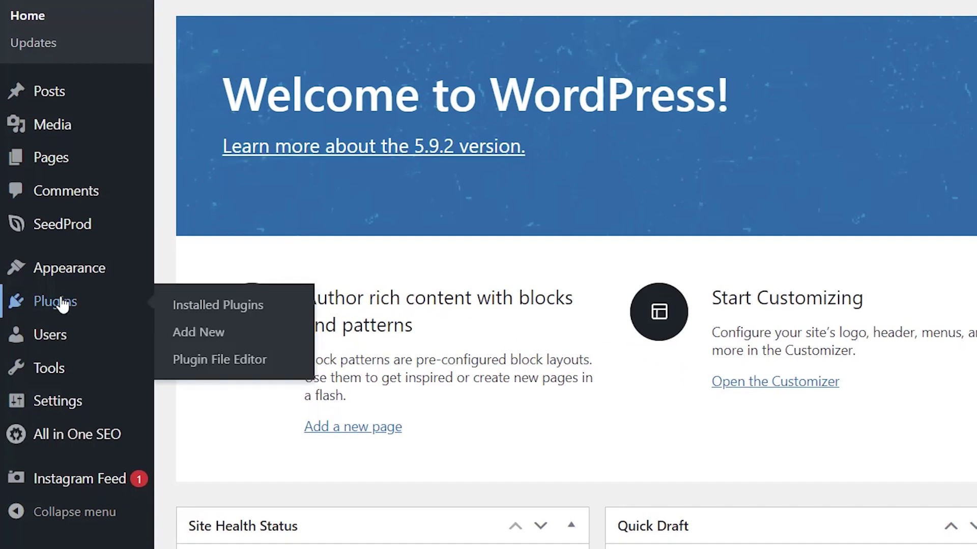
{"action": "left_click", "coordinate": [197, 338]}
{"action": "left_click", "coordinate": [146, 34]}
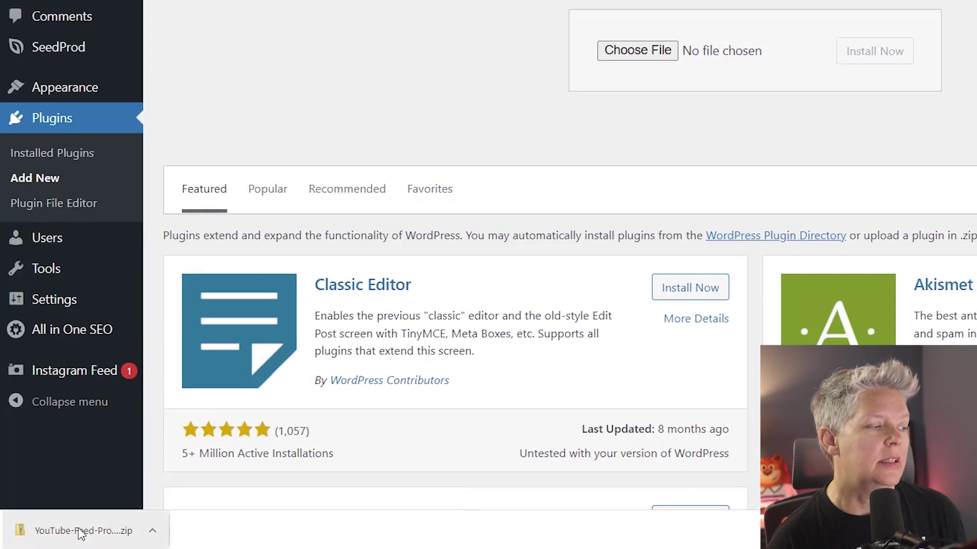
{"action": "left_click_drag", "start_coordinate": [80, 533], "coordinate": [627, 62]}
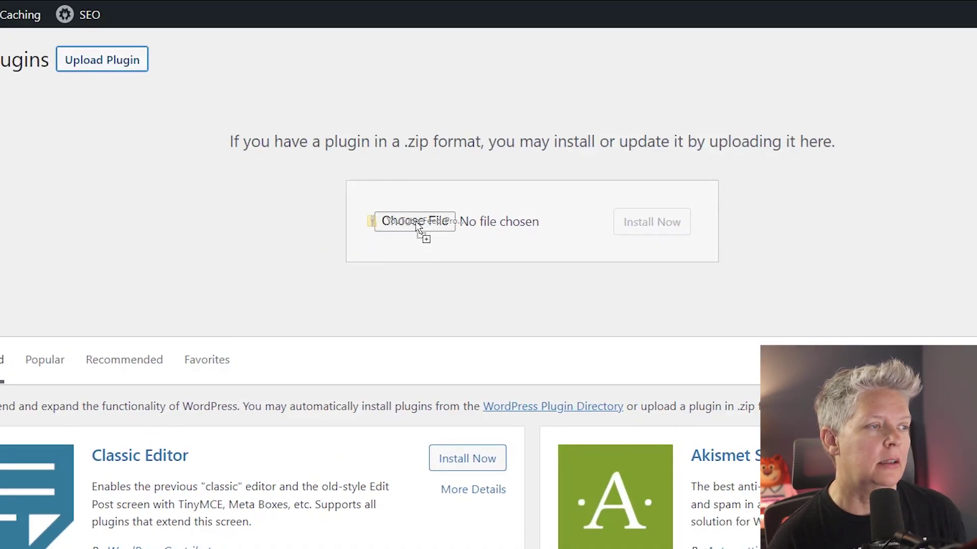
{"action": "left_click_drag", "start_coordinate": [418, 227], "coordinate": [419, 228]}
{"action": "left_click", "coordinate": [681, 224]}
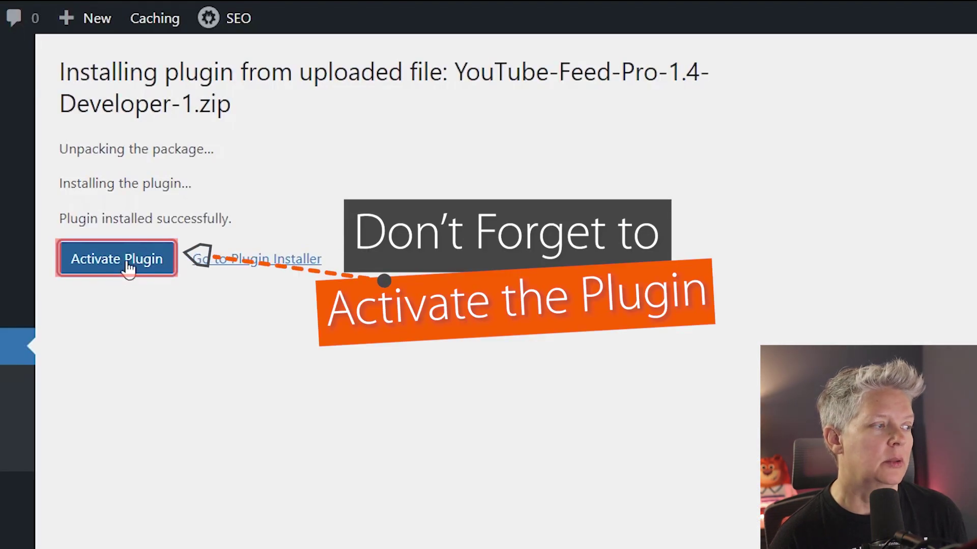
Activate the Feeds for YouTube plugin, then paste and activate its license key
{"action": "left_click", "coordinate": [128, 267]}
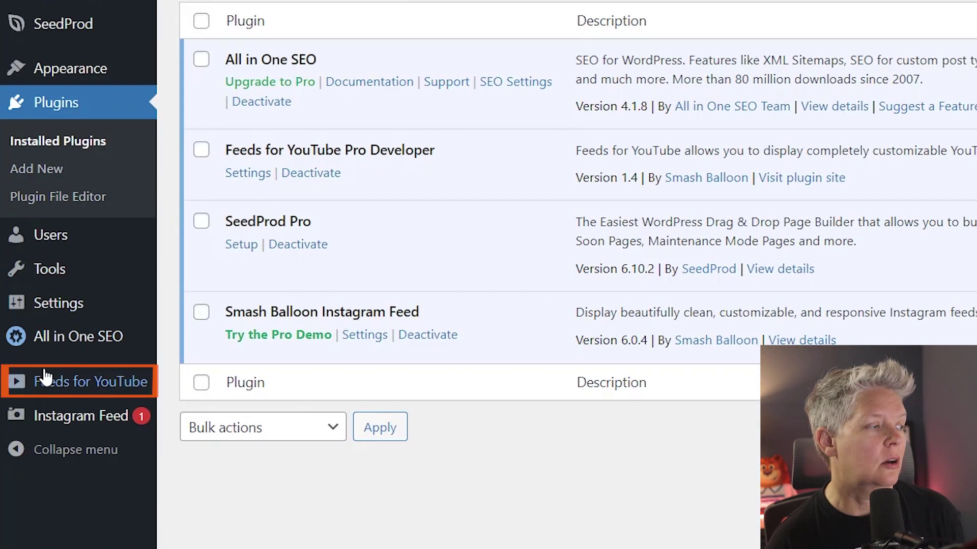
{"action": "mouse_move", "coordinate": [48, 392]}
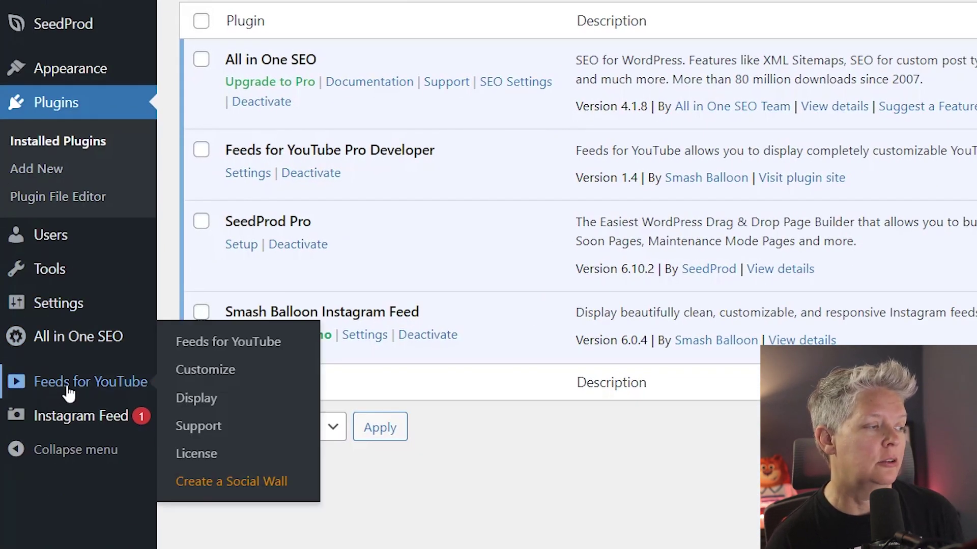
{"action": "left_click", "coordinate": [194, 454]}
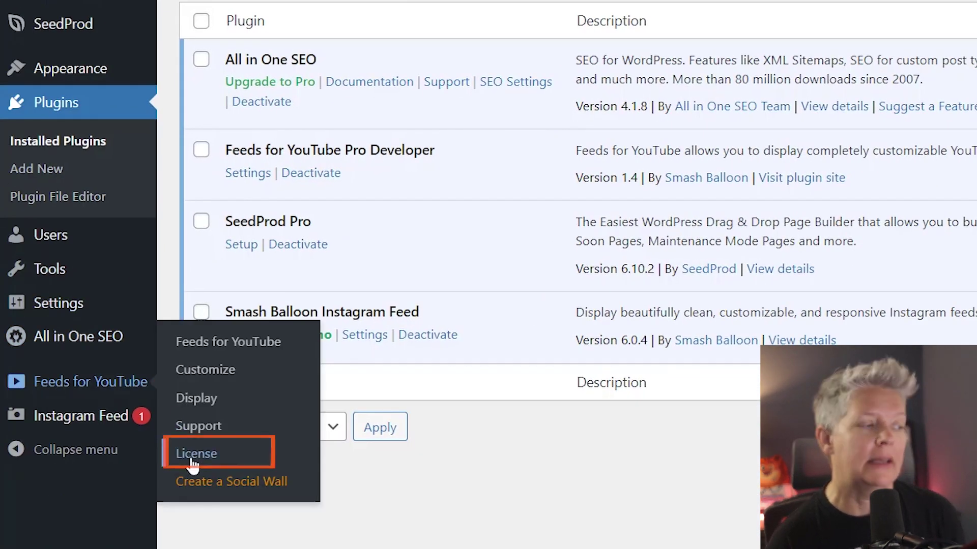
{"action": "right_click", "coordinate": [336, 206]}
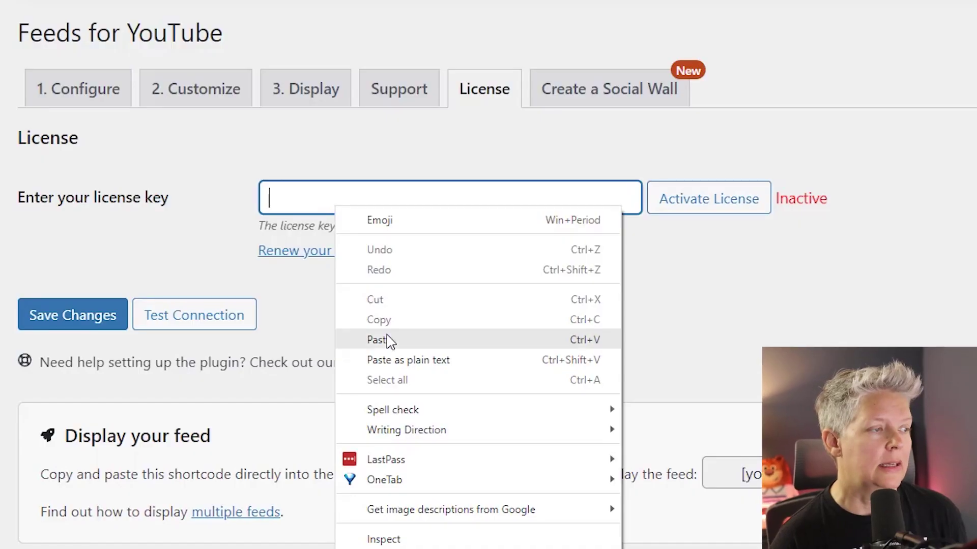
{"action": "left_click", "coordinate": [389, 339]}
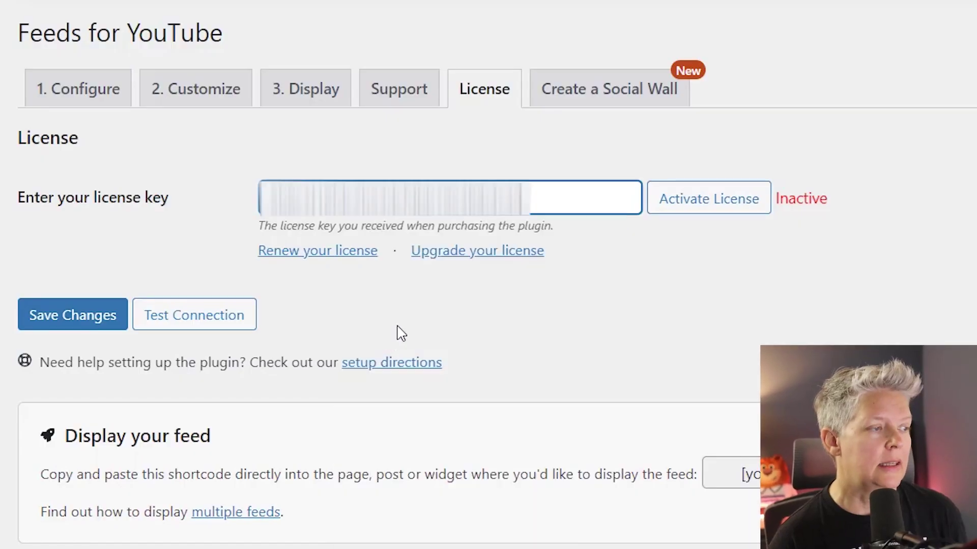
{"action": "left_click", "coordinate": [692, 212]}
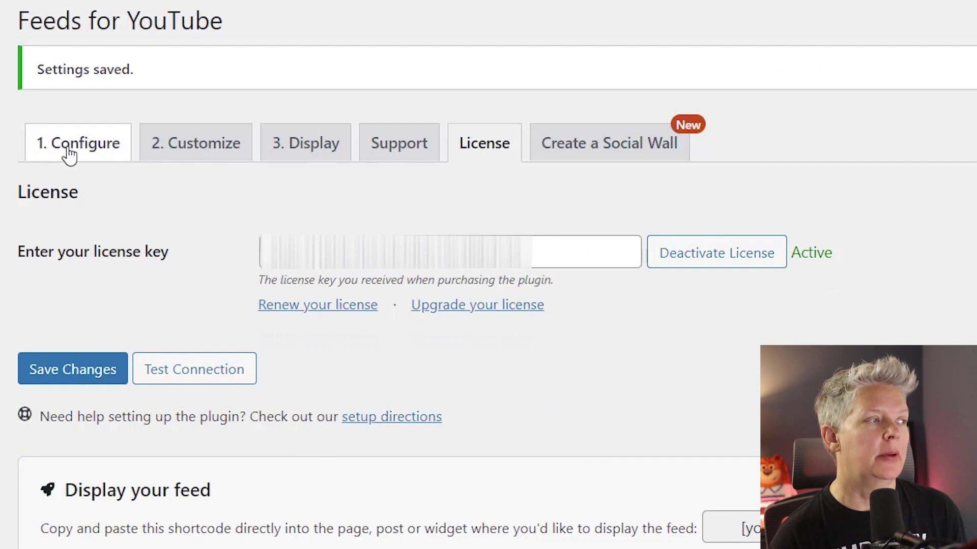
{"action": "left_click", "coordinate": [69, 154]}
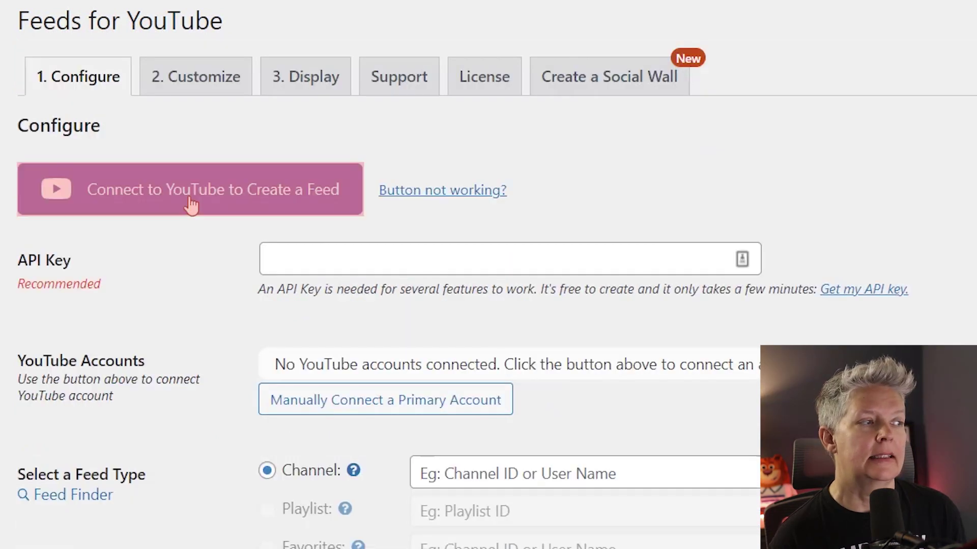
Connect the feed to the WPBeginner - WordPress Tutorials channel, granting read-only access
{"action": "left_click", "coordinate": [191, 209]}
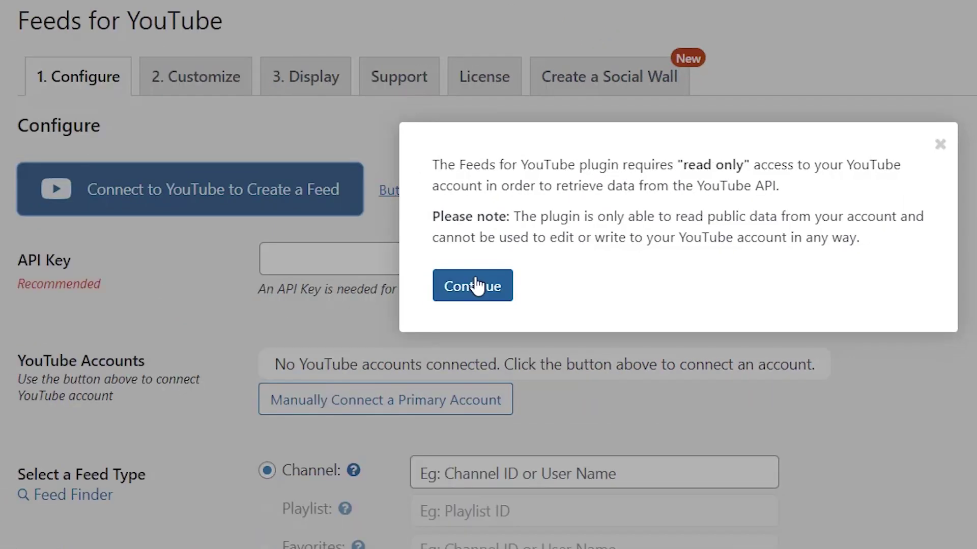
{"action": "left_click", "coordinate": [252, 317]}
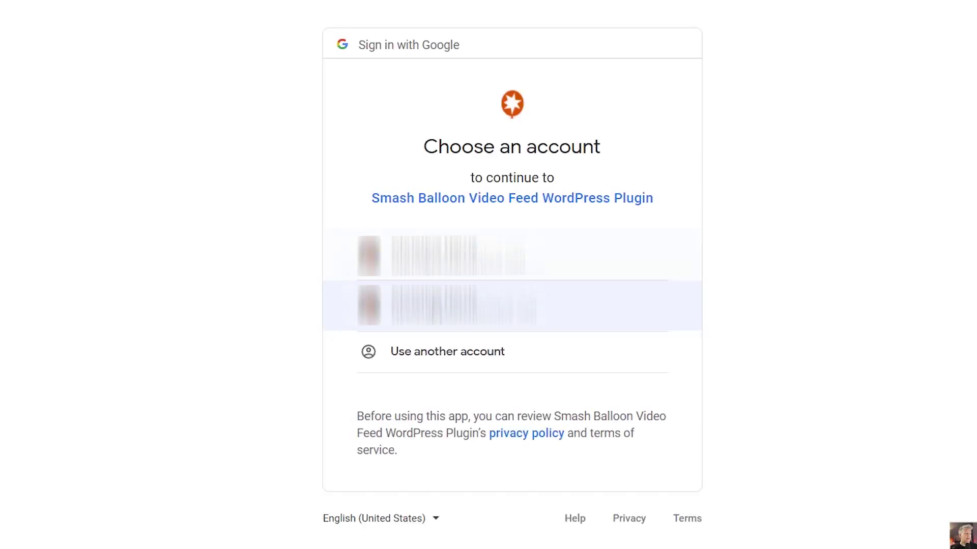
{"action": "scroll", "coordinate": [432, 312], "scroll_direction": "down", "scroll_amount": 2}
{"action": "left_click", "coordinate": [412, 498]}
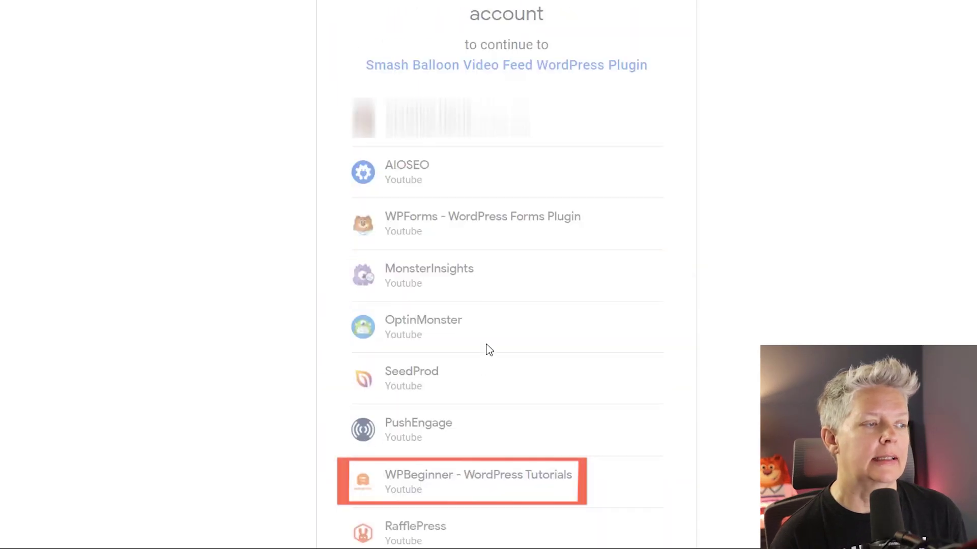
{"action": "left_click", "coordinate": [585, 474]}
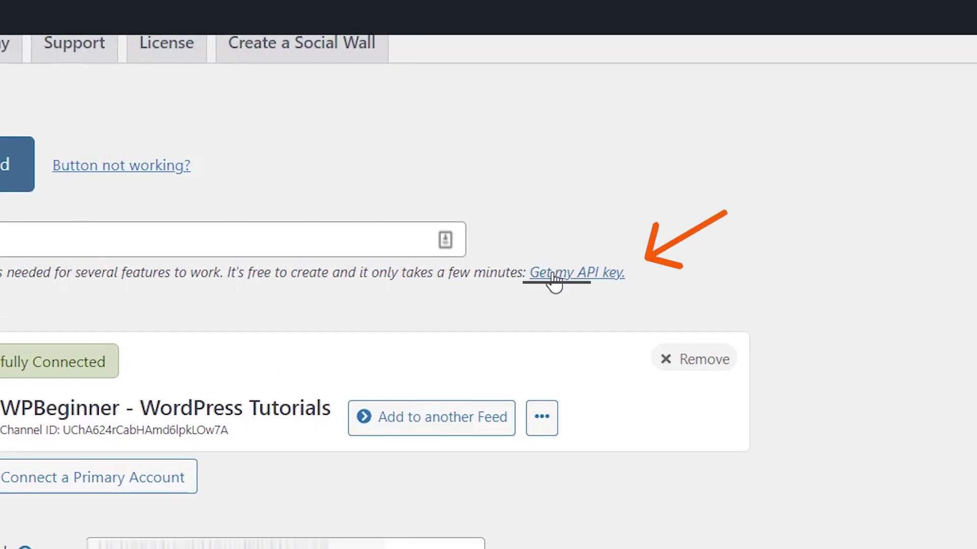
{"action": "left_click", "coordinate": [554, 275]}
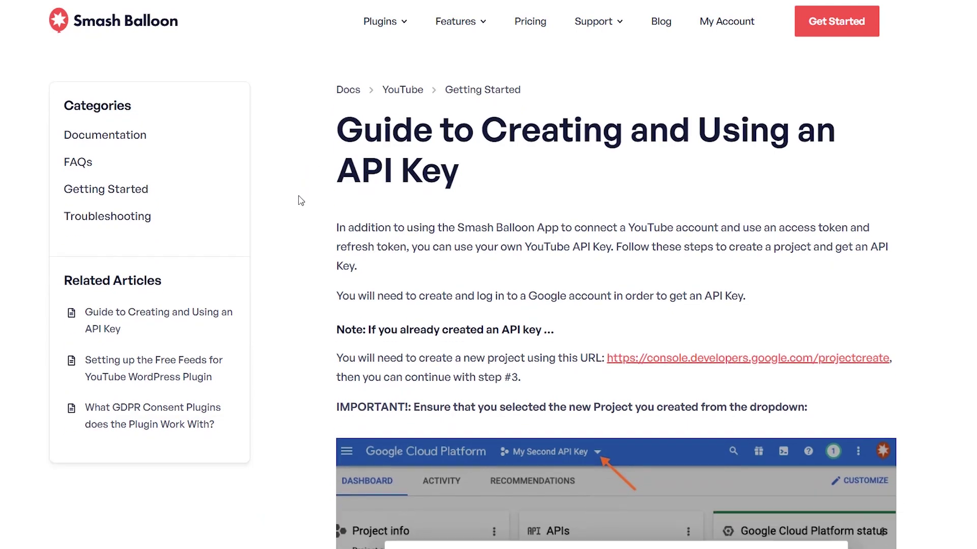
Scroll the API key guide down to the Google Cloud project creation link
{"action": "scroll", "coordinate": [300, 200], "scroll_direction": "down", "scroll_amount": 3}
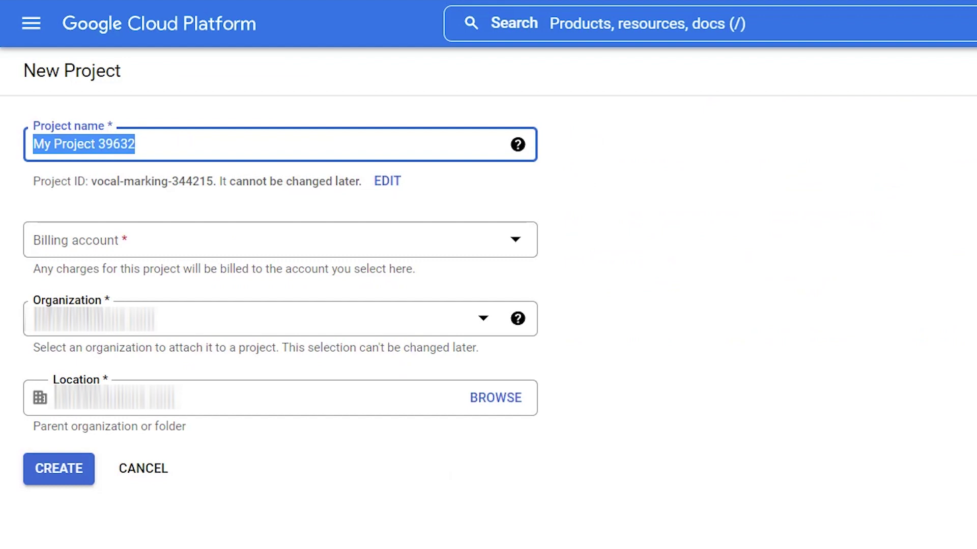
Create a Google Cloud project named 'Smash Balloon YouTube'
{"action": "type", "text": "Smash Balloon YouTube"}
{"action": "key", "text": "Tab"}
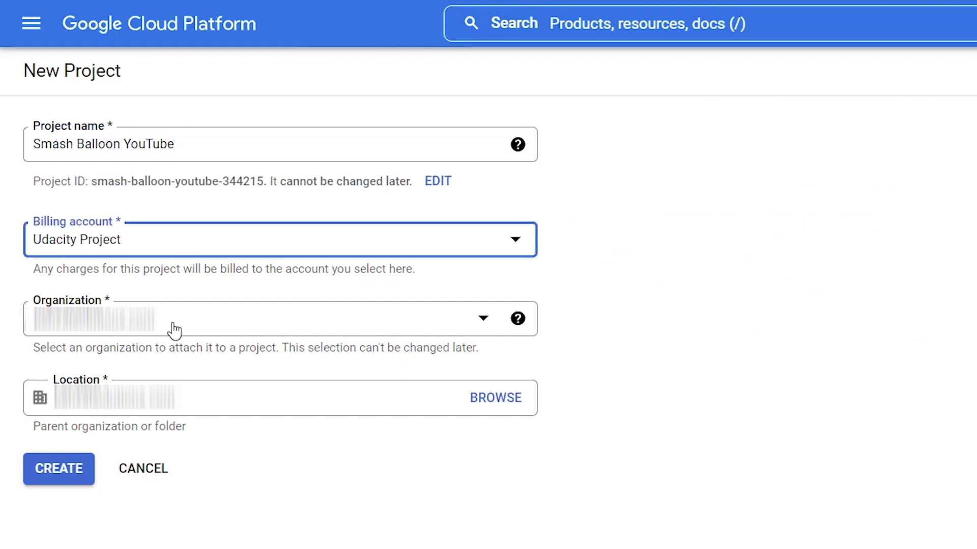
{"action": "left_click", "coordinate": [44, 473]}
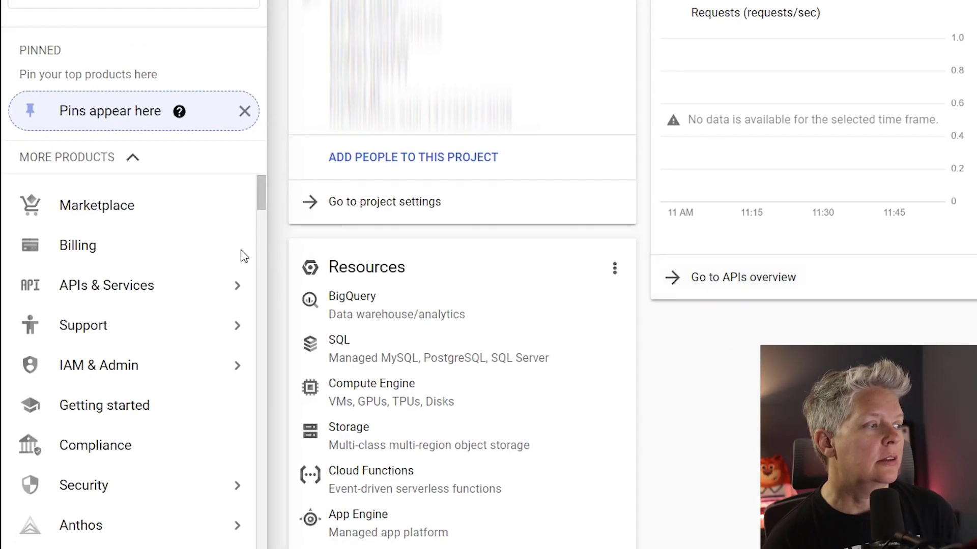
Find and enable the YouTube Data API v3, then go to its Credentials page
{"action": "left_click", "coordinate": [151, 291]}
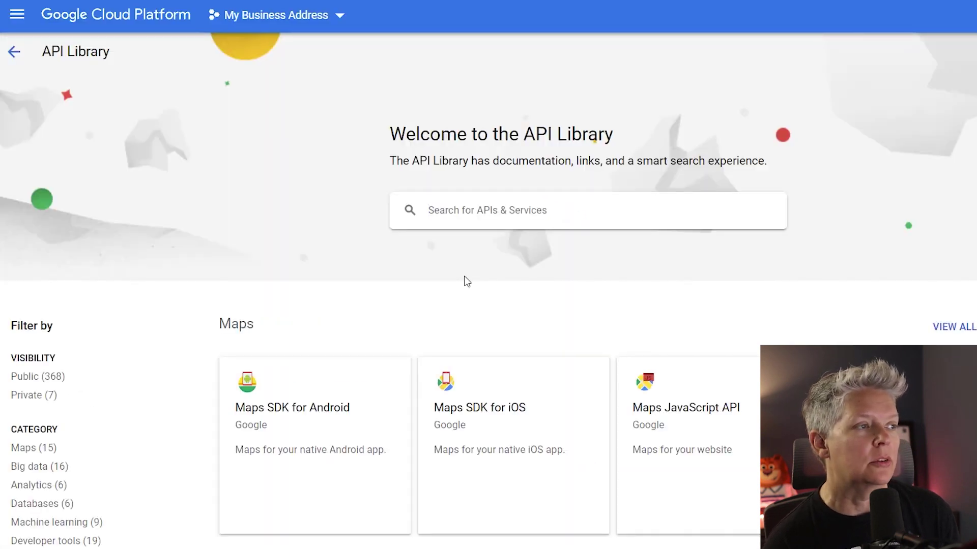
{"action": "type", "text": "youtbu"}
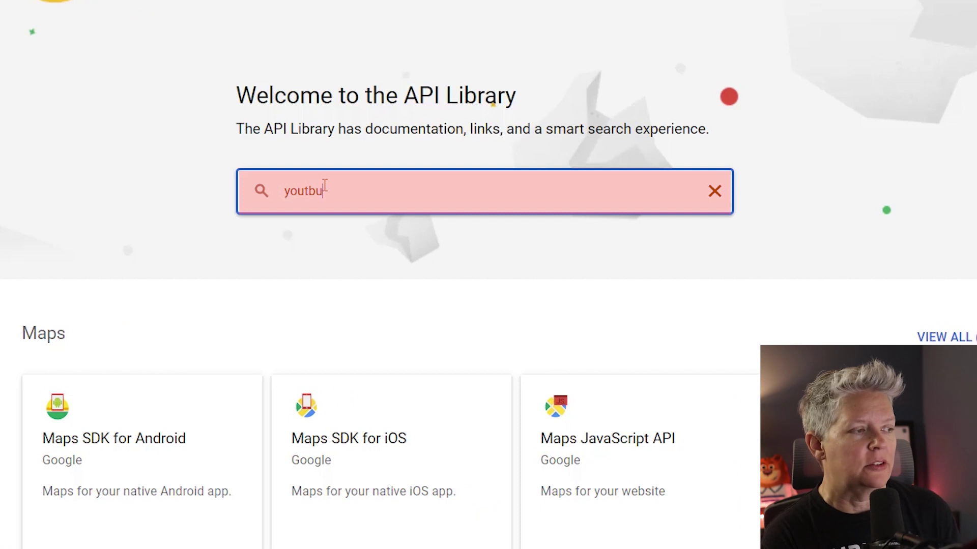
{"action": "key", "text": "BackSpace"}
{"action": "key", "text": "BackSpace"}
{"action": "type", "text": "ube"}
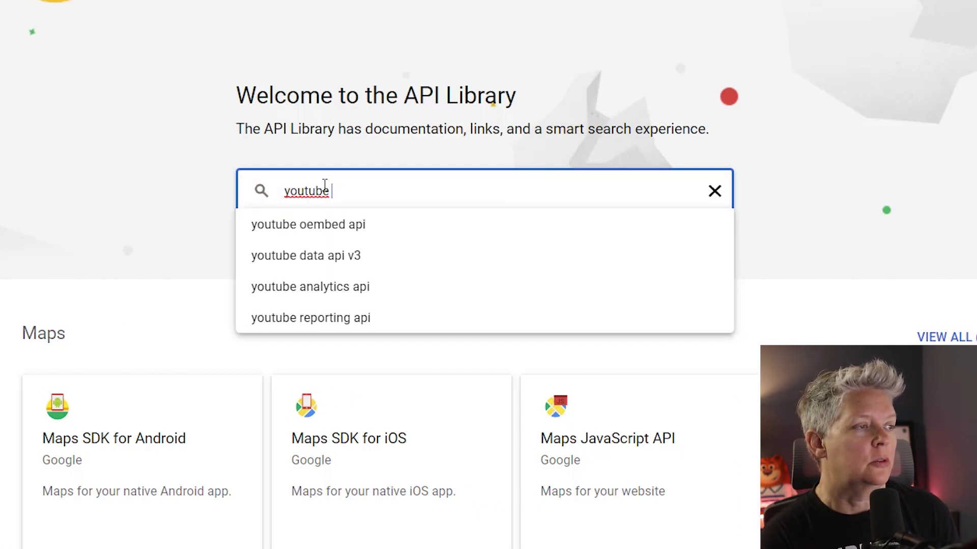
{"action": "type", "text": " data"}
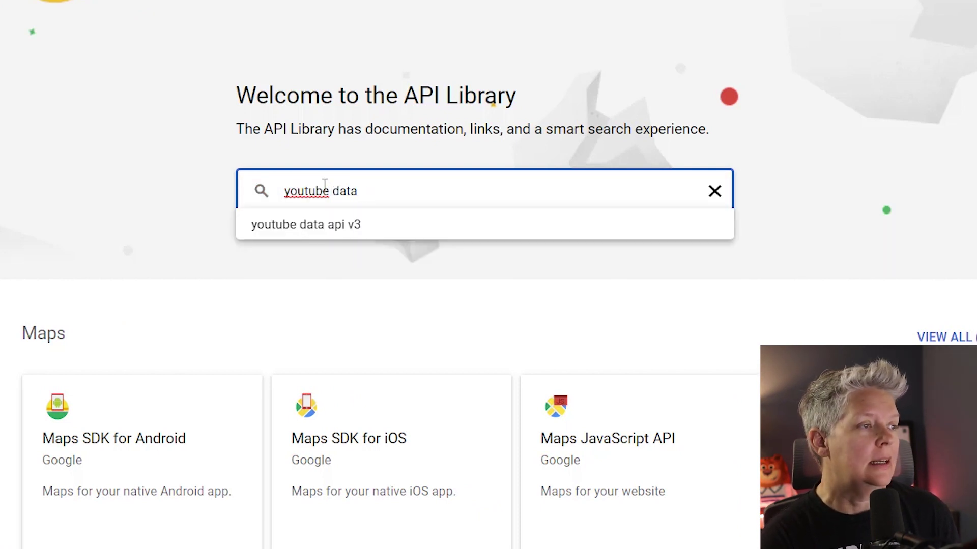
{"action": "left_click", "coordinate": [337, 226]}
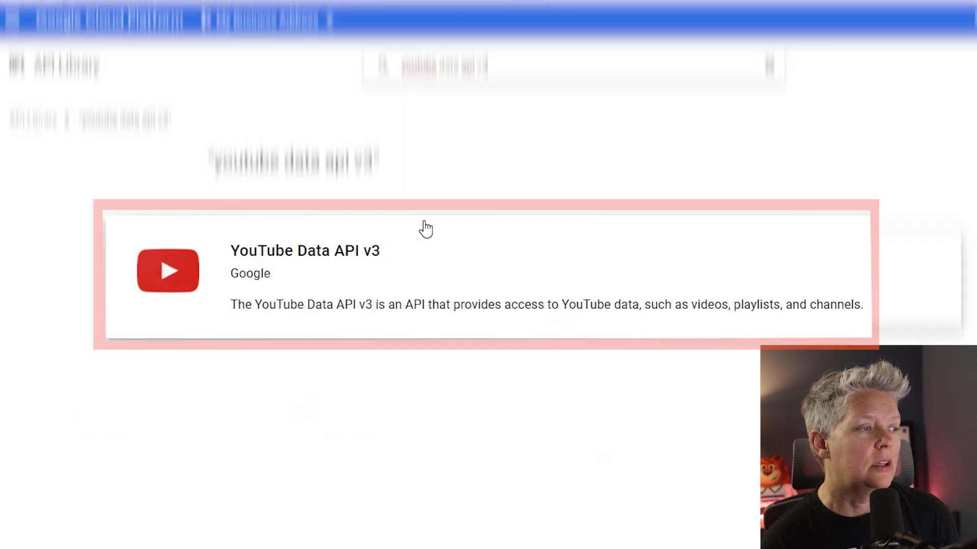
{"action": "left_click", "coordinate": [336, 275]}
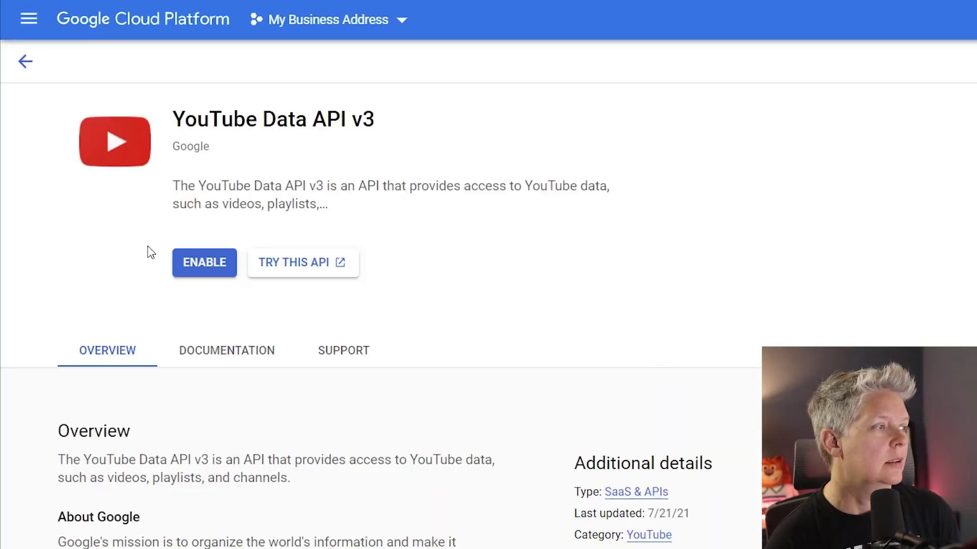
{"action": "left_click", "coordinate": [202, 265]}
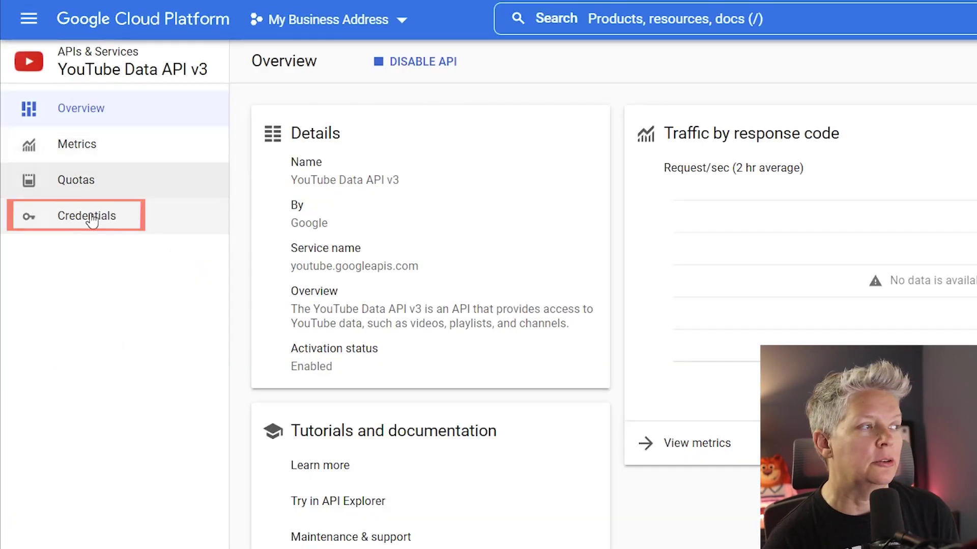
{"action": "left_click", "coordinate": [91, 224]}
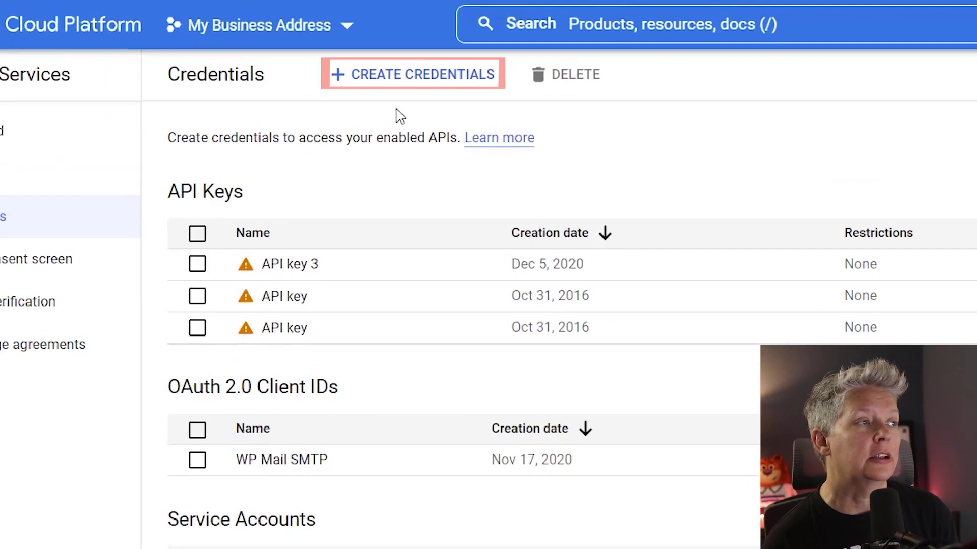
Create a new API key (API key 4) and copy it to the clipboard
{"action": "left_click", "coordinate": [423, 81]}
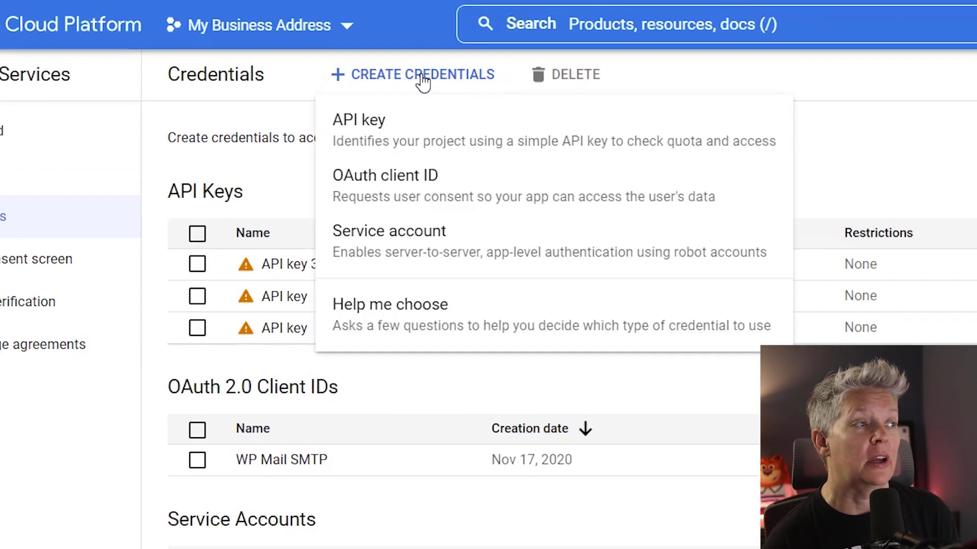
{"action": "left_click", "coordinate": [380, 133]}
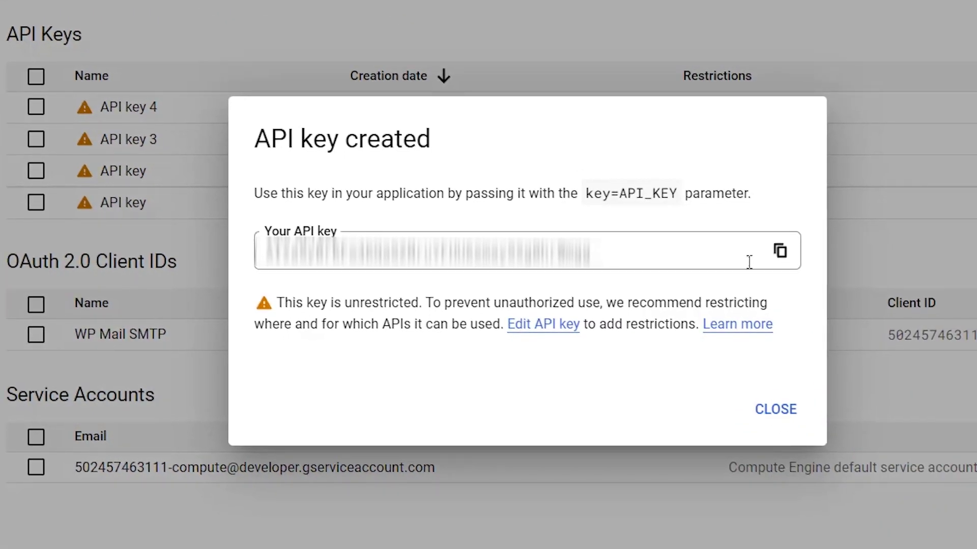
{"action": "left_click", "coordinate": [780, 251]}
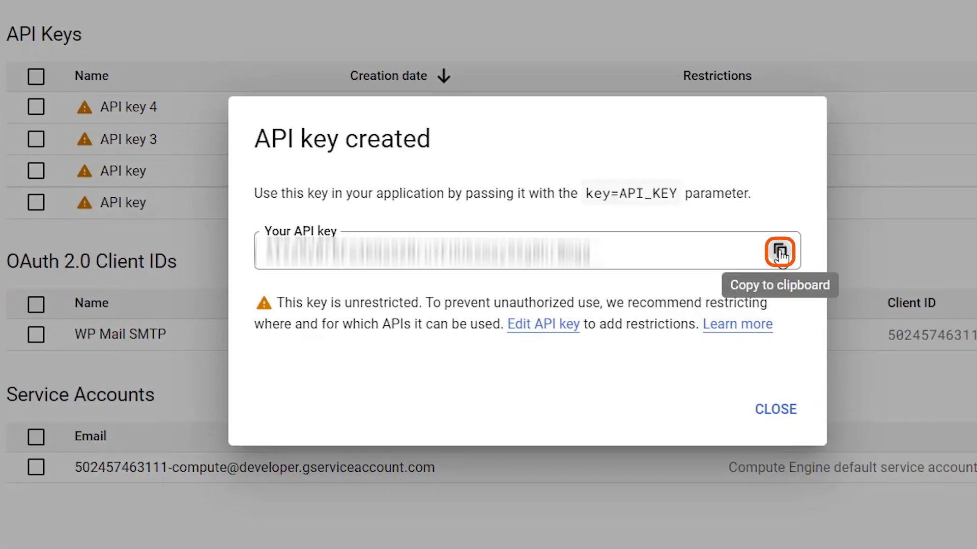
{"action": "left_click", "coordinate": [776, 408]}
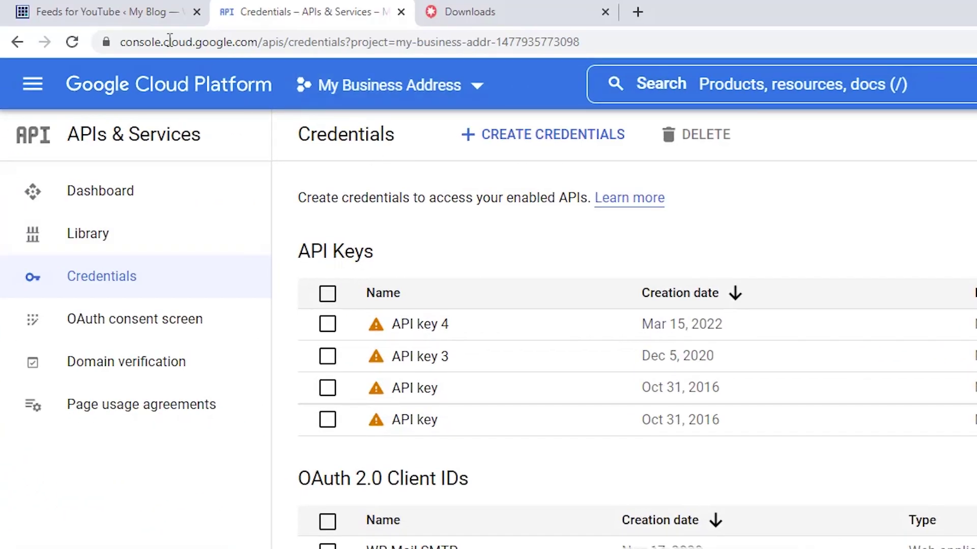
Paste the new Google API key into the Feeds for YouTube API Key field
{"action": "left_click", "coordinate": [135, 18]}
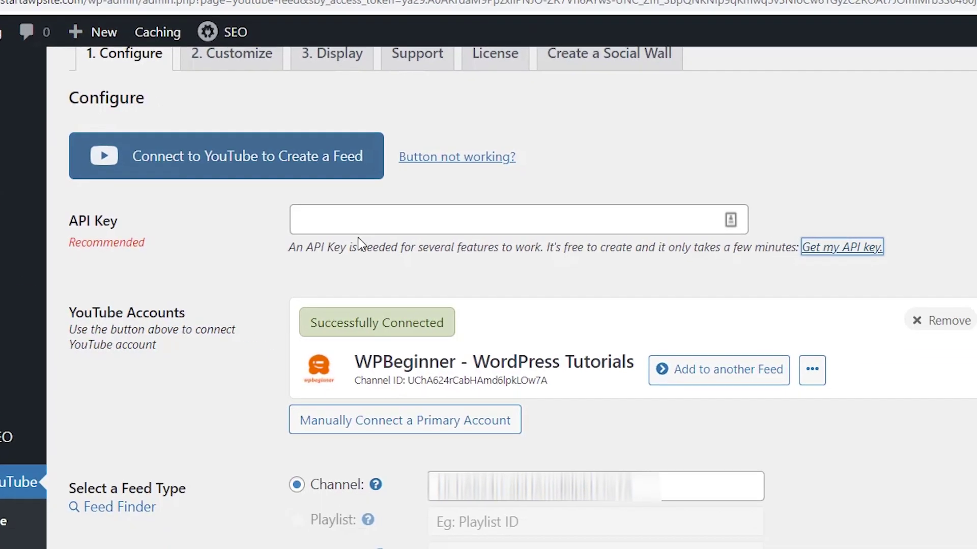
{"action": "left_click", "coordinate": [440, 277]}
{"action": "right_click", "coordinate": [507, 279]}
{"action": "left_click", "coordinate": [351, 318]}
{"action": "scroll", "coordinate": [233, 426], "scroll_direction": "up", "scroll_amount": 3}
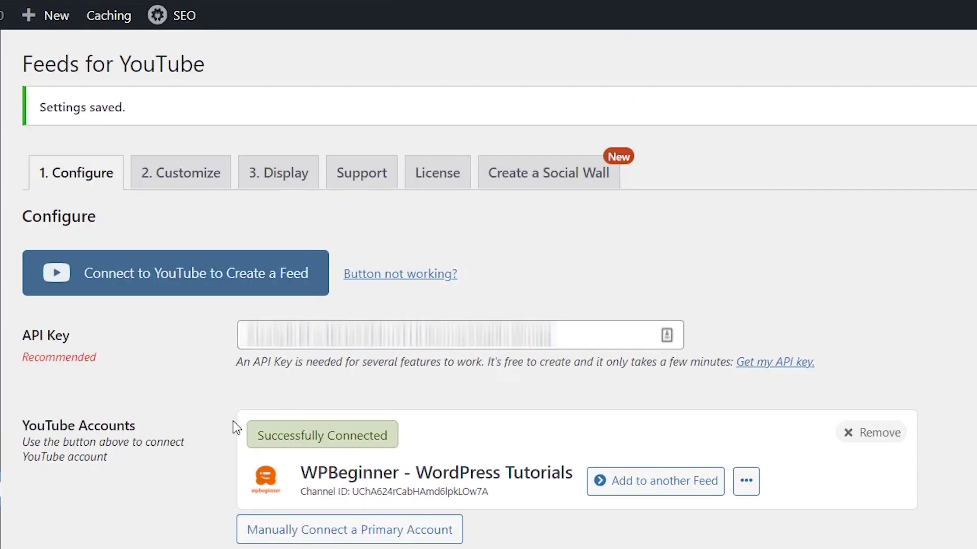
{"action": "scroll", "coordinate": [179, 447], "scroll_direction": "down", "scroll_amount": 5}
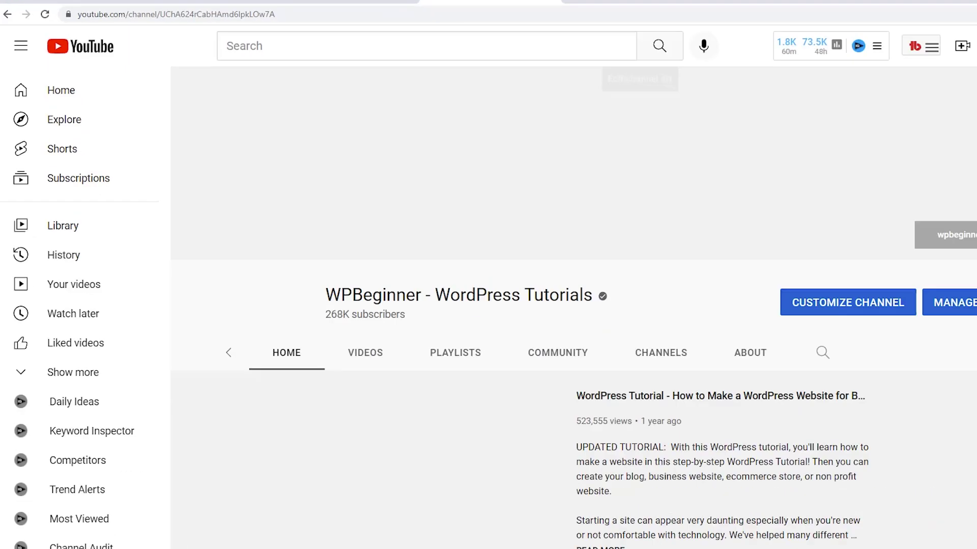
Open WPBeginner's Make Money Online playlist and select the list= ID in its address
{"action": "left_click", "coordinate": [334, 277]}
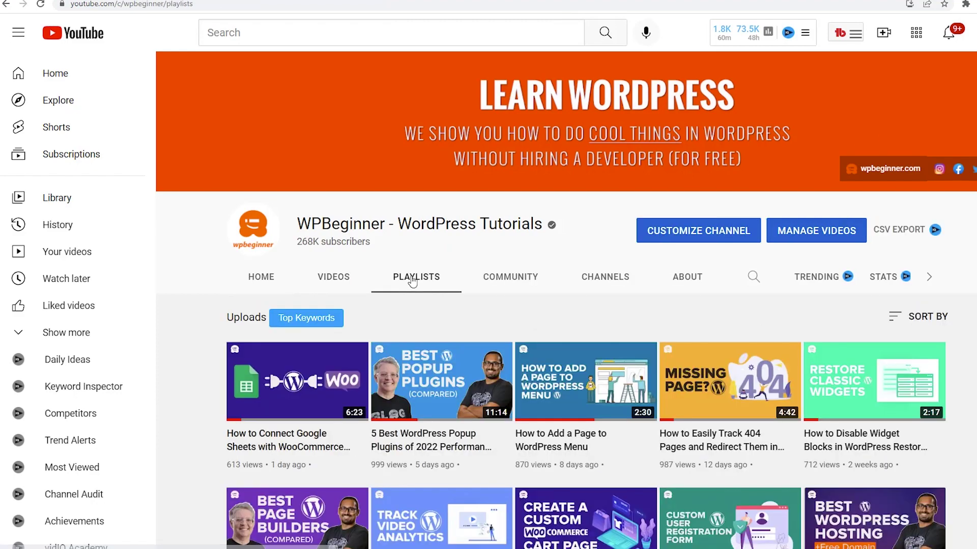
{"action": "left_click", "coordinate": [412, 278]}
{"action": "left_click", "coordinate": [916, 402]}
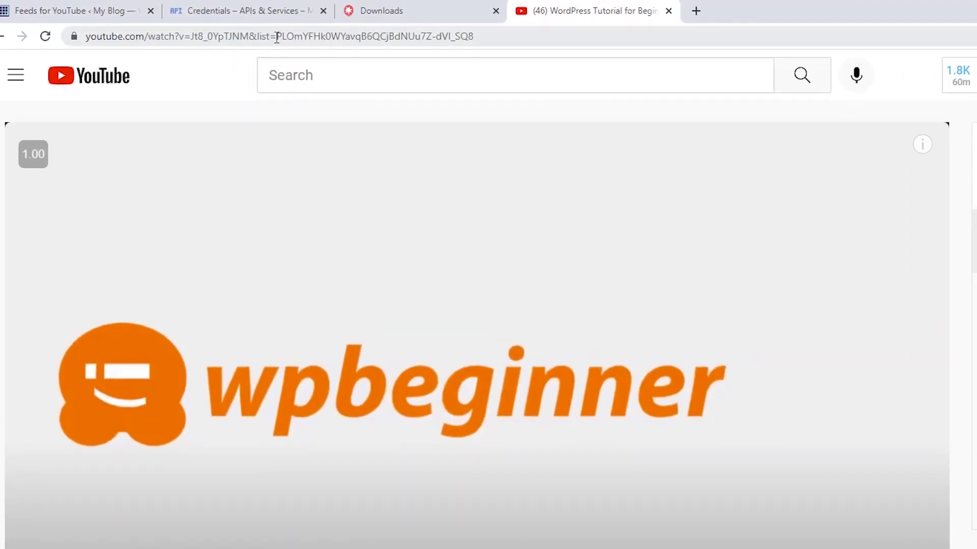
{"action": "left_click", "coordinate": [276, 39]}
{"action": "left_click_drag", "start_coordinate": [277, 39], "coordinate": [476, 39]}
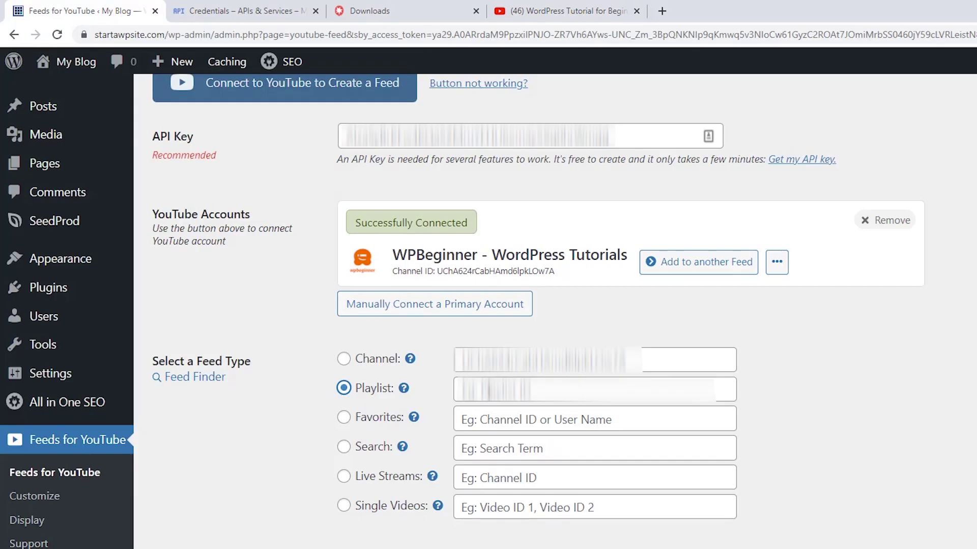
Paste the playlist ID into the Playlist field and save the feed settings
{"action": "left_click", "coordinate": [594, 390]}
{"action": "key", "text": "ctrl+v"}
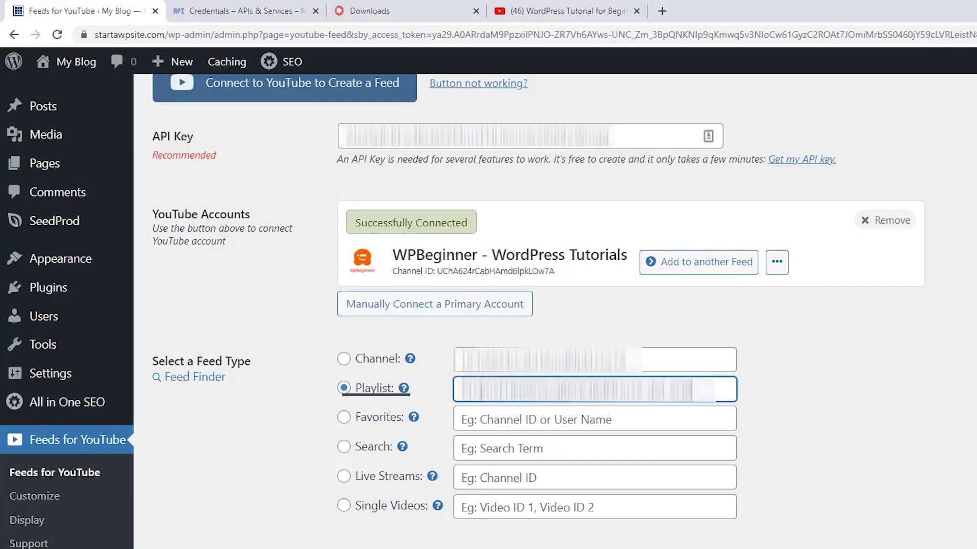
{"action": "scroll", "coordinate": [388, 393], "scroll_direction": "down", "scroll_amount": 3}
{"action": "left_click", "coordinate": [189, 503]}
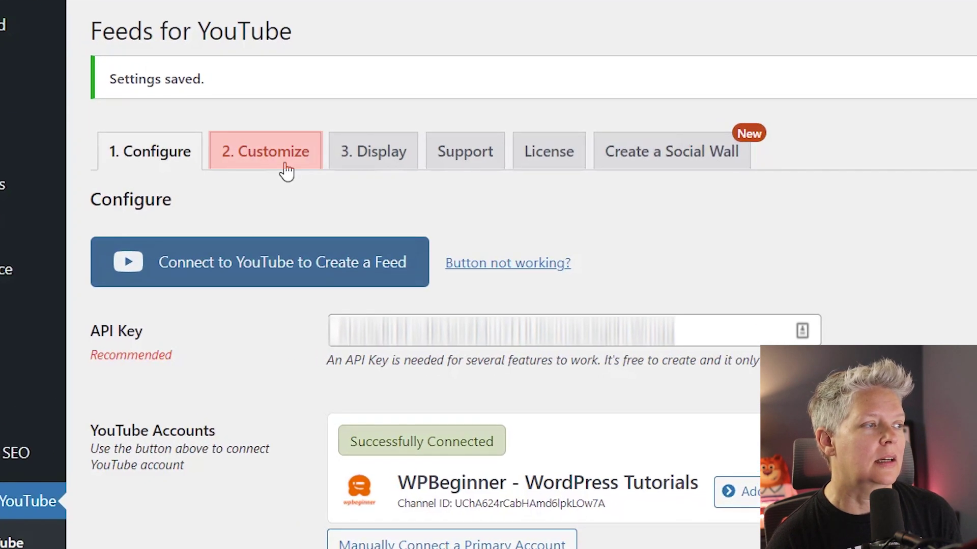
{"action": "left_click", "coordinate": [287, 172]}
Set the feed to 2 columns, with 1 column on mobile
{"action": "scroll", "coordinate": [153, 120], "scroll_direction": "down", "scroll_amount": 2}
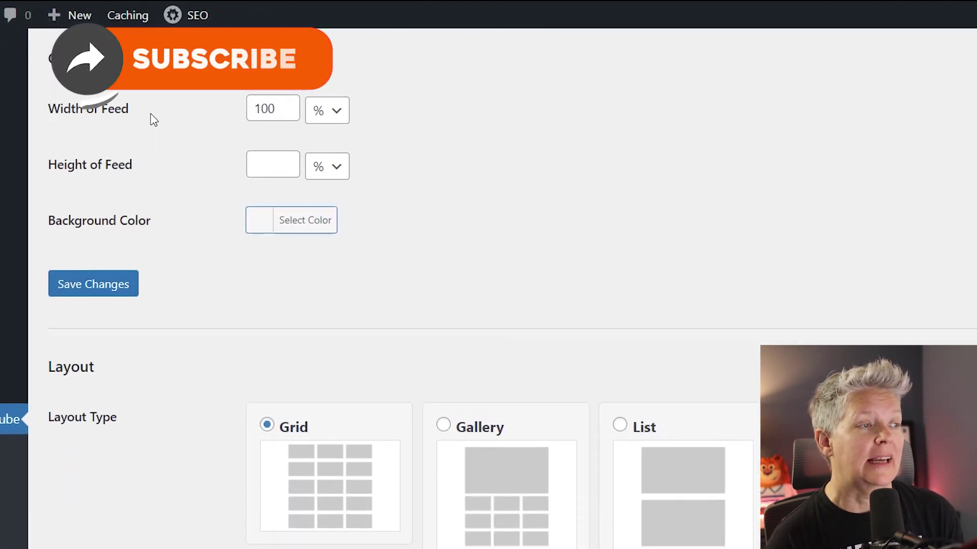
{"action": "scroll", "coordinate": [153, 120], "scroll_direction": "down", "scroll_amount": 5}
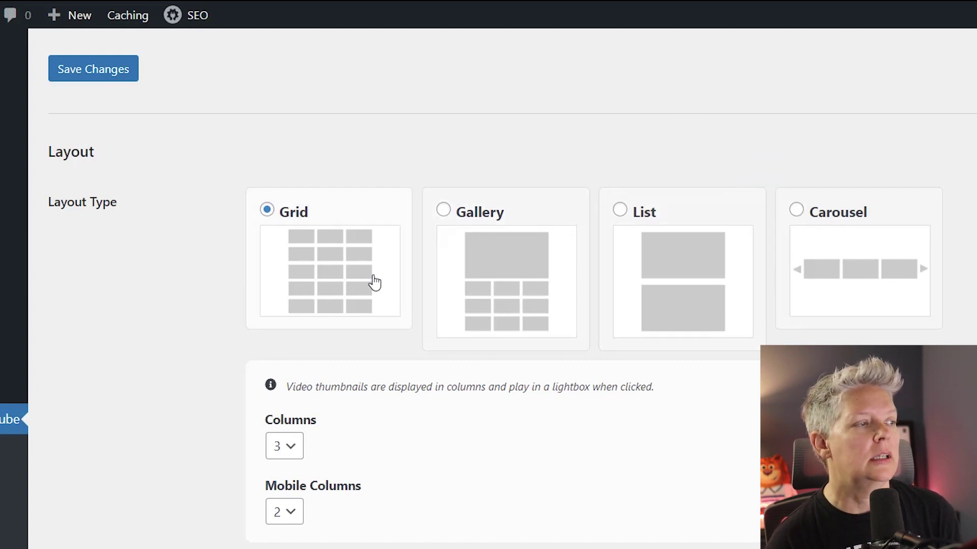
{"action": "scroll", "coordinate": [326, 278], "scroll_direction": "down", "scroll_amount": 3}
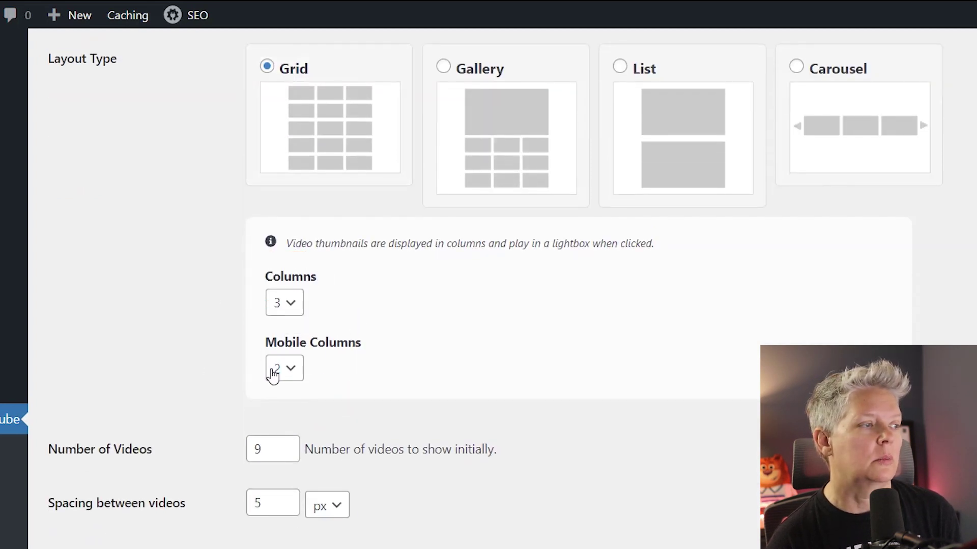
{"action": "left_click", "coordinate": [275, 388]}
{"action": "left_click", "coordinate": [281, 303]}
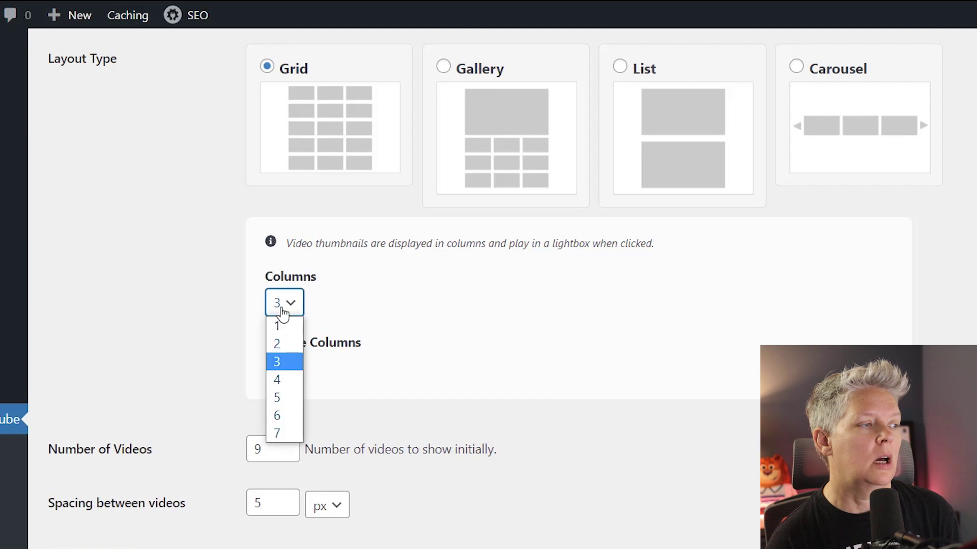
{"action": "left_click", "coordinate": [277, 345]}
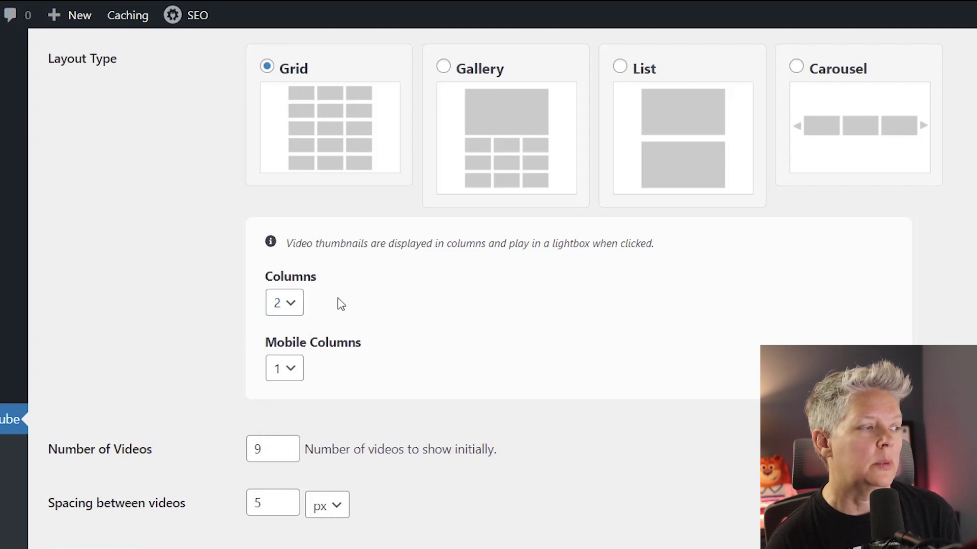
Hide view counts and live stream countdowns, then save the customization settings
{"action": "scroll", "coordinate": [216, 323], "scroll_direction": "down", "scroll_amount": 2}
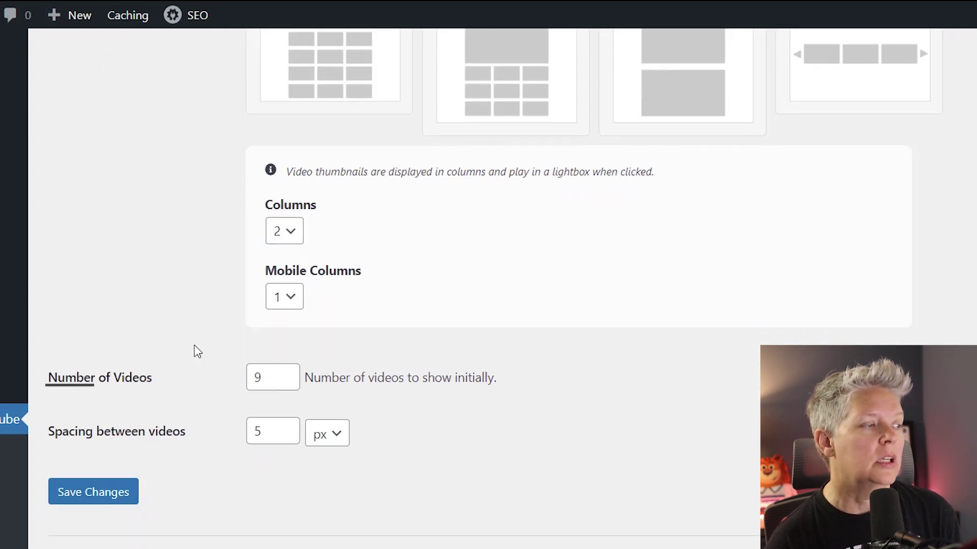
{"action": "scroll", "coordinate": [187, 420], "scroll_direction": "down", "scroll_amount": 1}
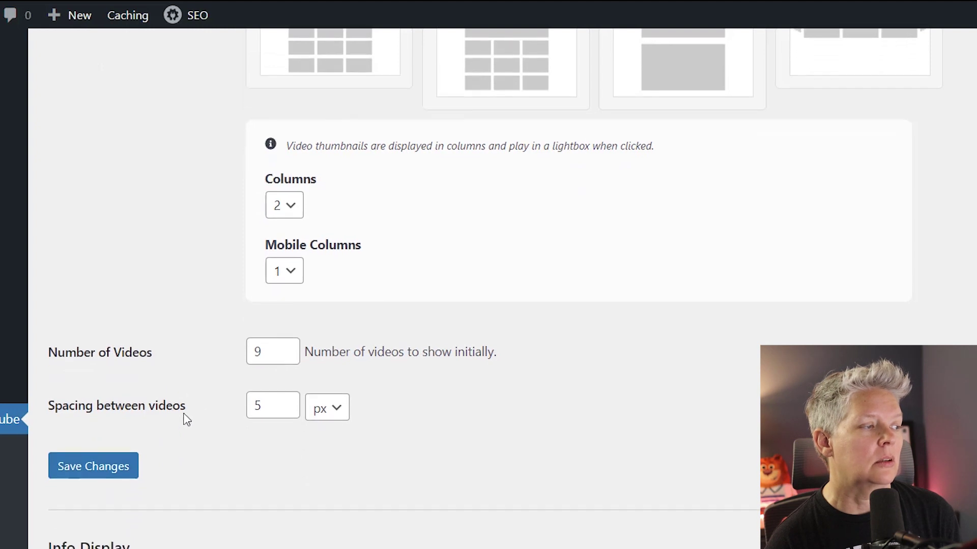
{"action": "scroll", "coordinate": [187, 420], "scroll_direction": "down", "scroll_amount": 2}
{"action": "scroll", "coordinate": [240, 438], "scroll_direction": "down", "scroll_amount": 5}
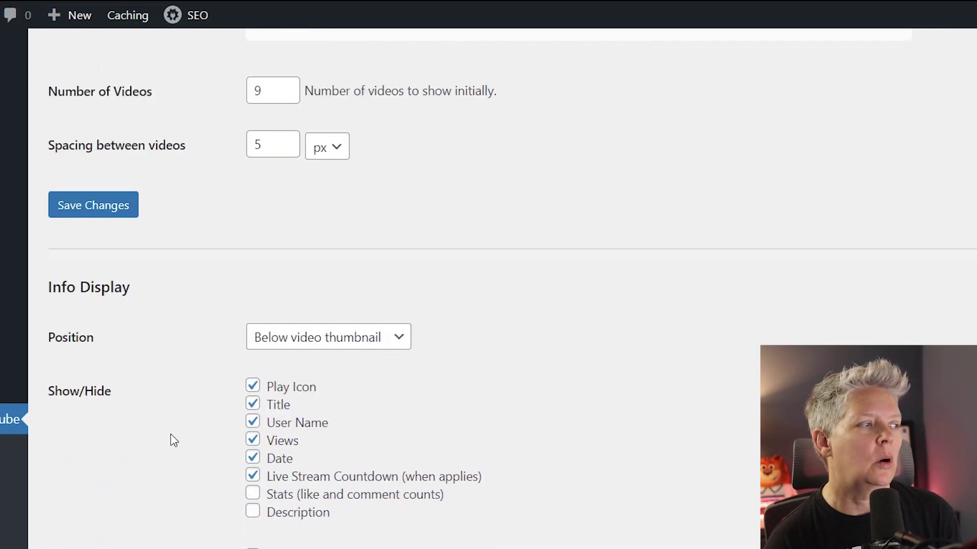
{"action": "scroll", "coordinate": [170, 439], "scroll_direction": "down", "scroll_amount": 2}
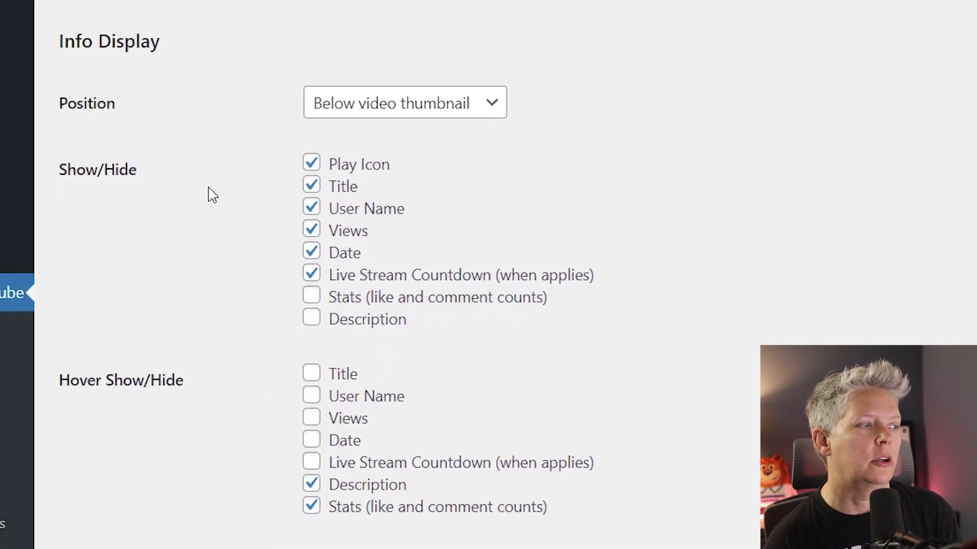
{"action": "left_click", "coordinate": [308, 229]}
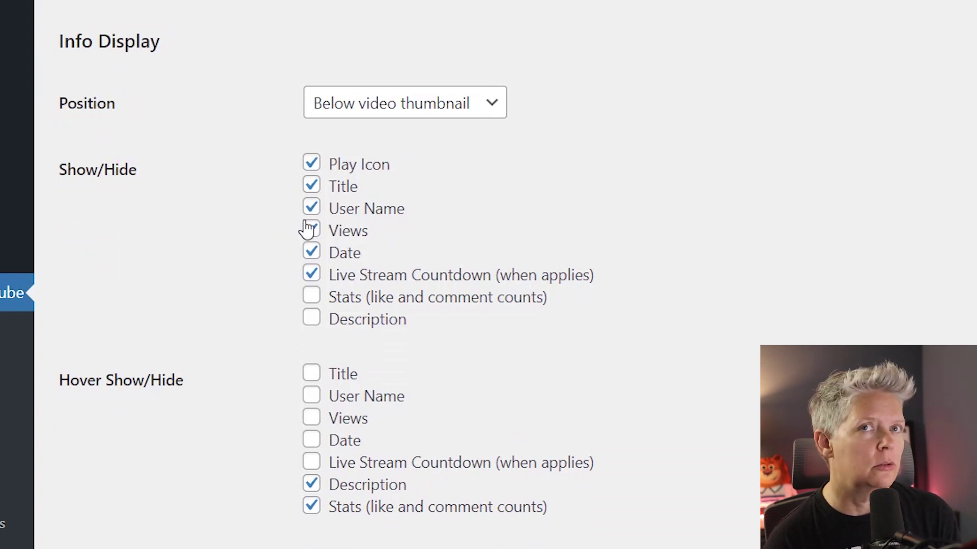
{"action": "left_click", "coordinate": [311, 276]}
{"action": "scroll", "coordinate": [239, 229], "scroll_direction": "down", "scroll_amount": 5}
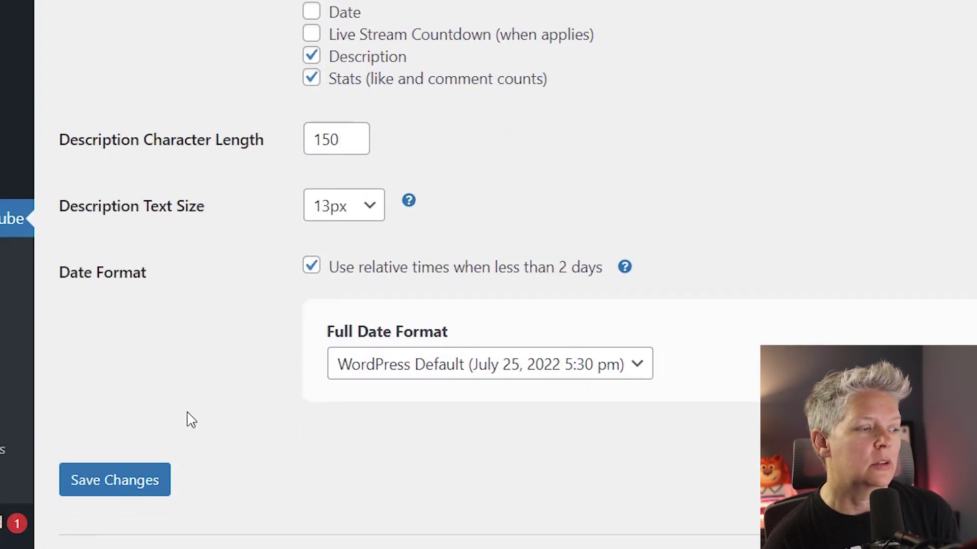
{"action": "left_click", "coordinate": [130, 480]}
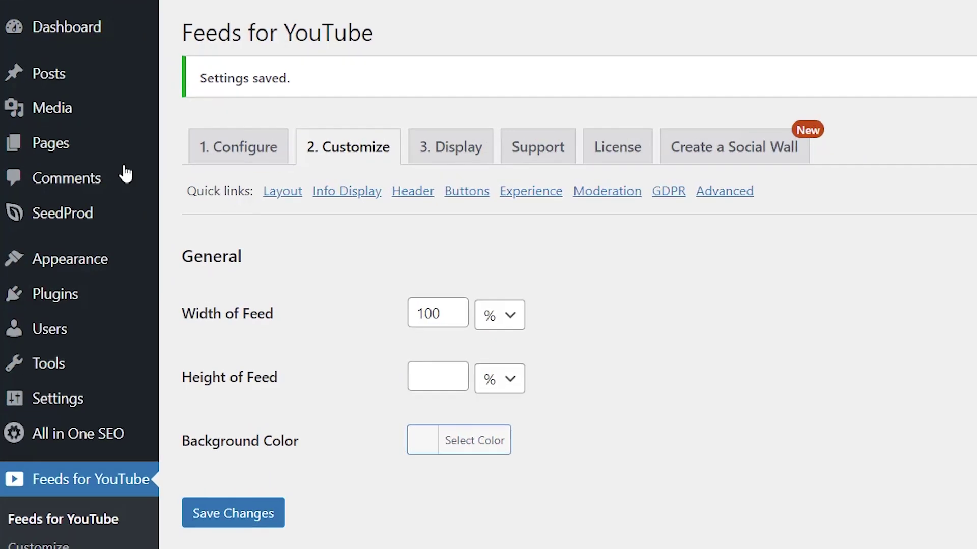
Add a new page titled 'How to Make Money'
{"action": "mouse_move", "coordinate": [71, 144]}
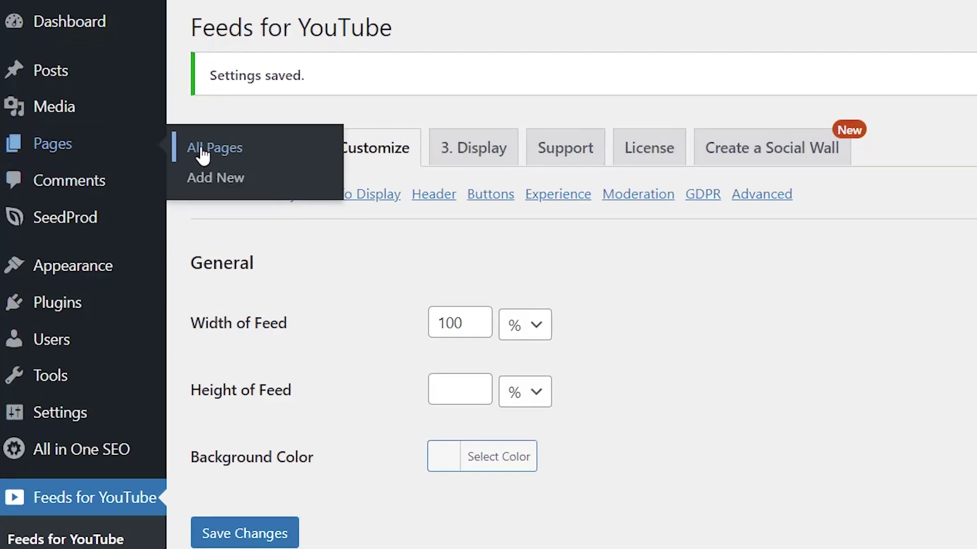
{"action": "left_click", "coordinate": [203, 150]}
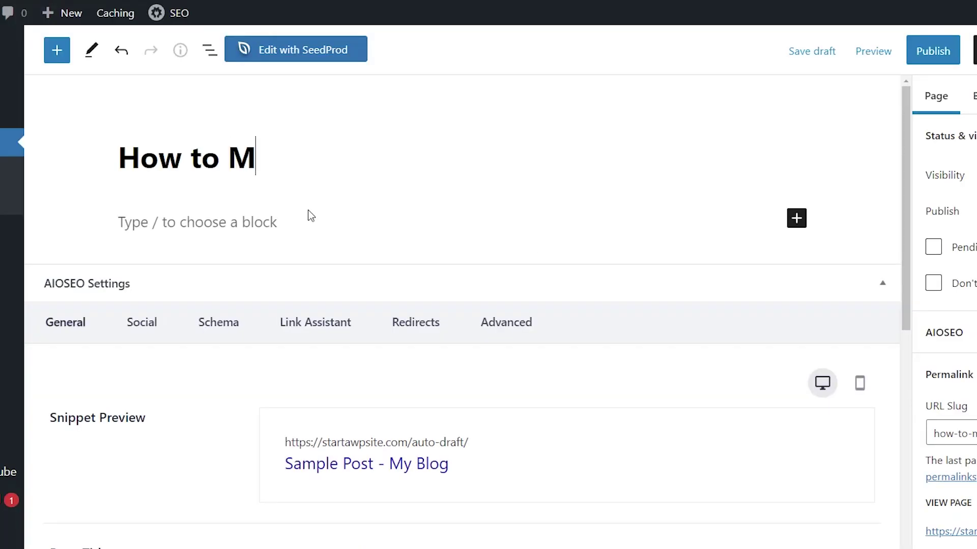
{"action": "type", "text": "ake Money"}
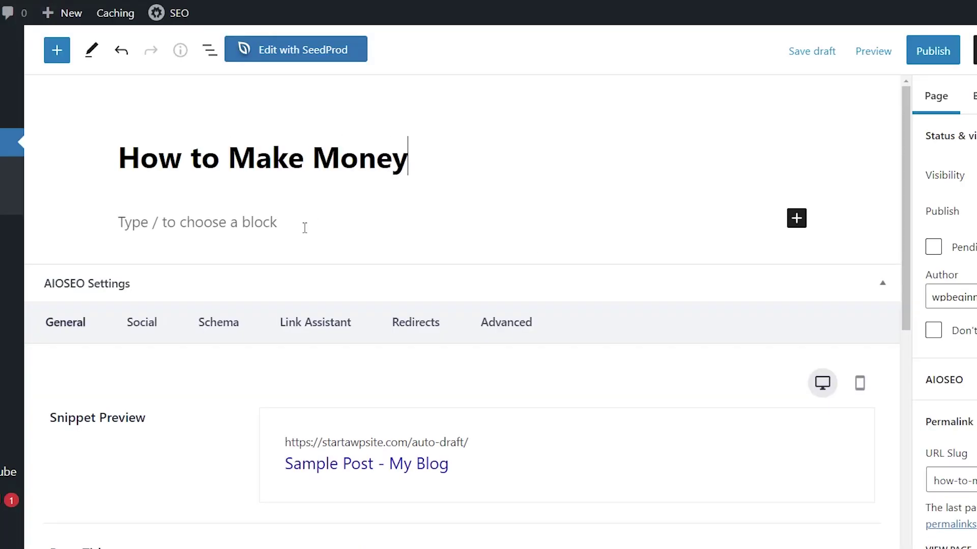
Insert a Feeds for YouTube block into the page and begin publishing
{"action": "left_click", "coordinate": [803, 218]}
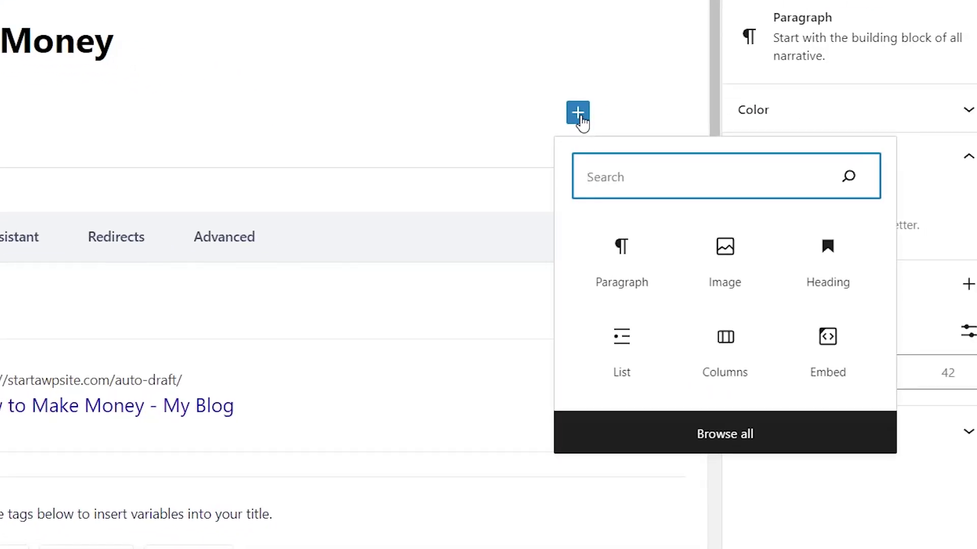
{"action": "type", "text": "youtub"}
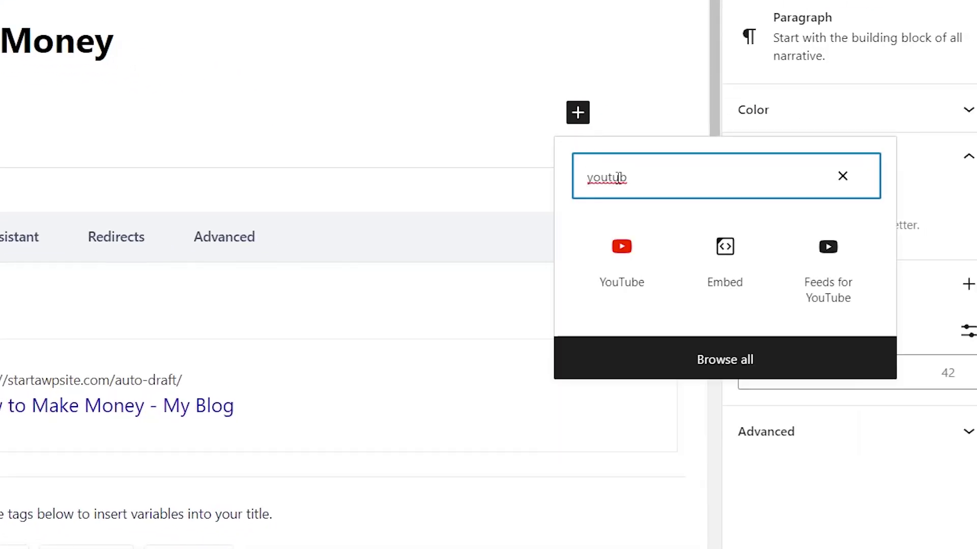
{"action": "left_click", "coordinate": [816, 300]}
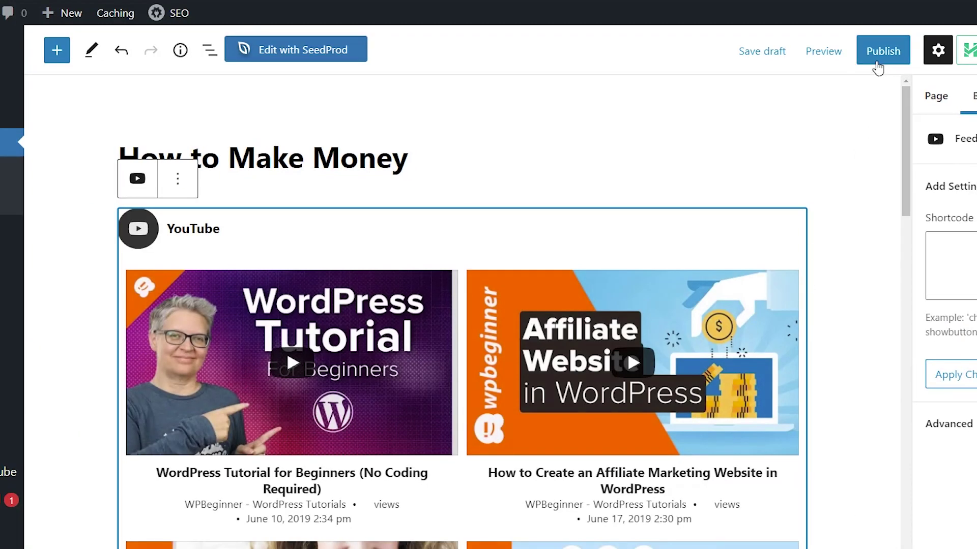
{"action": "left_click", "coordinate": [880, 57]}
Confirm publishing the 'How to Make Money' page
{"action": "left_click", "coordinate": [910, 51]}
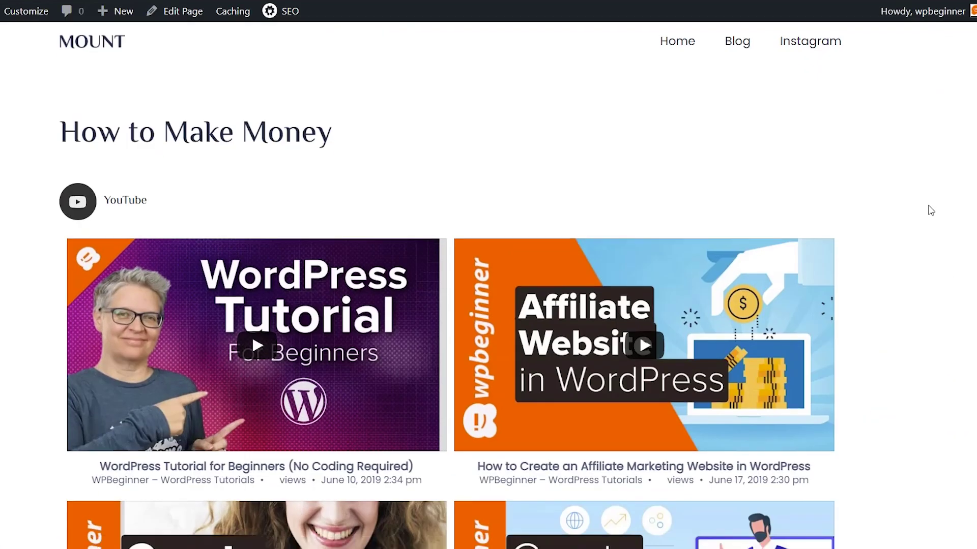